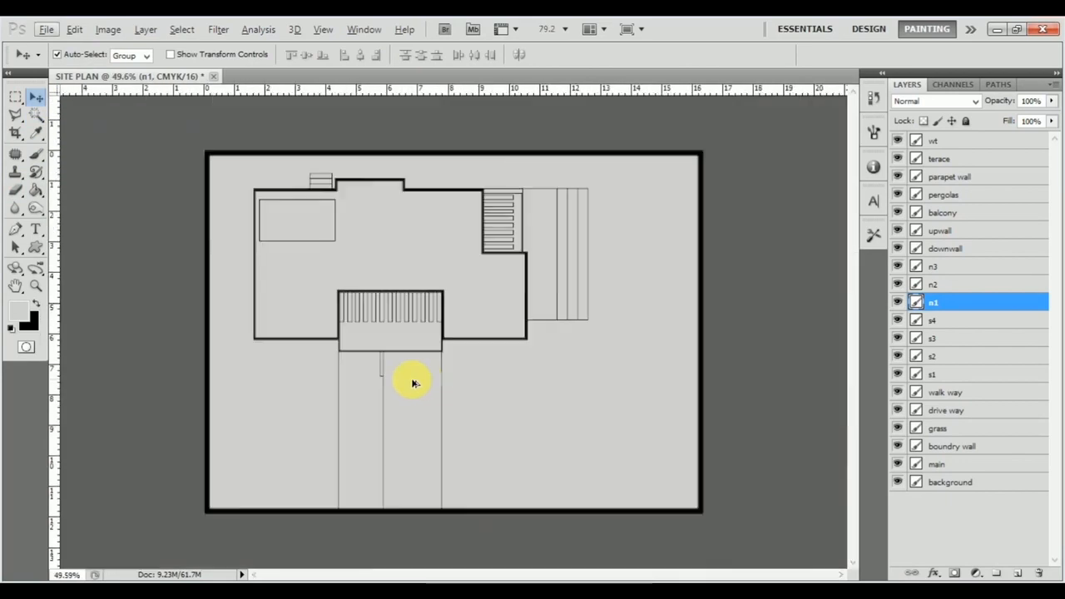
Step: Add a Pattern Overlay to the grass layer using the plain green lawn texture
click(586, 400)
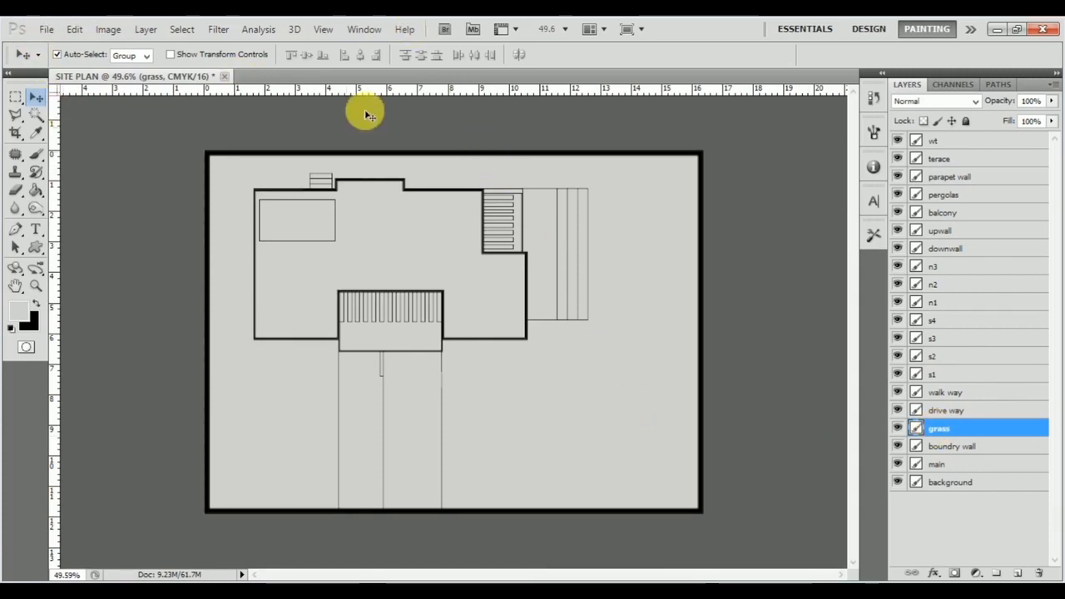
click(70, 32)
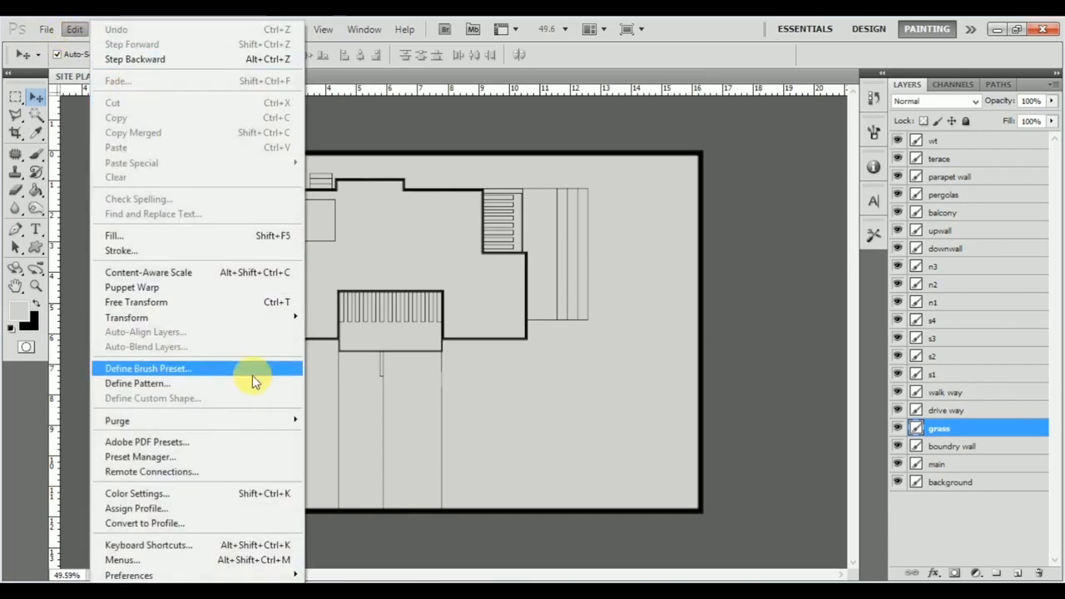
click(484, 138)
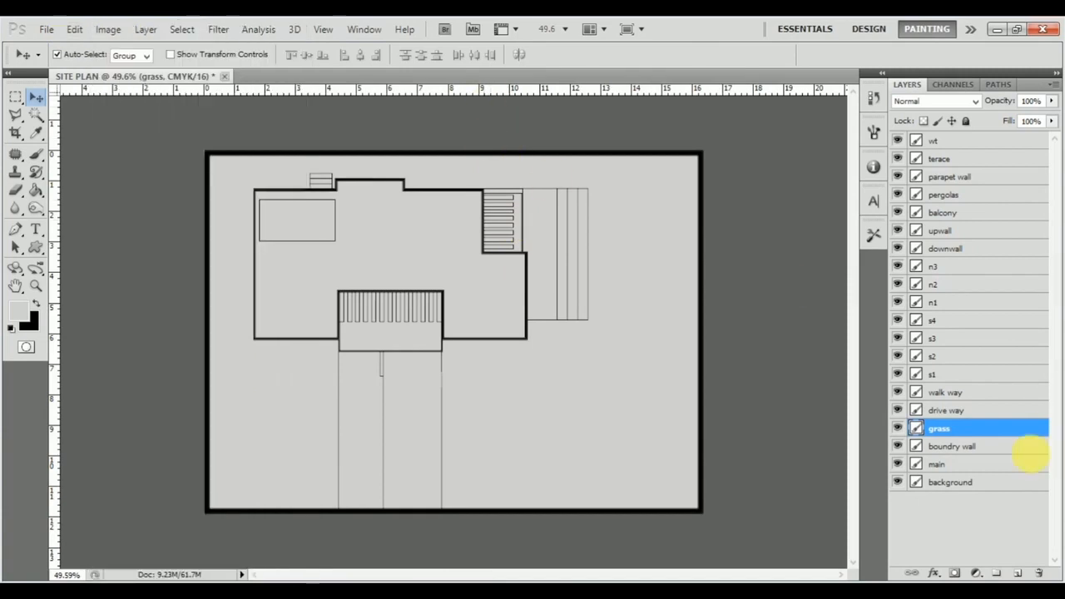
double_click(968, 434)
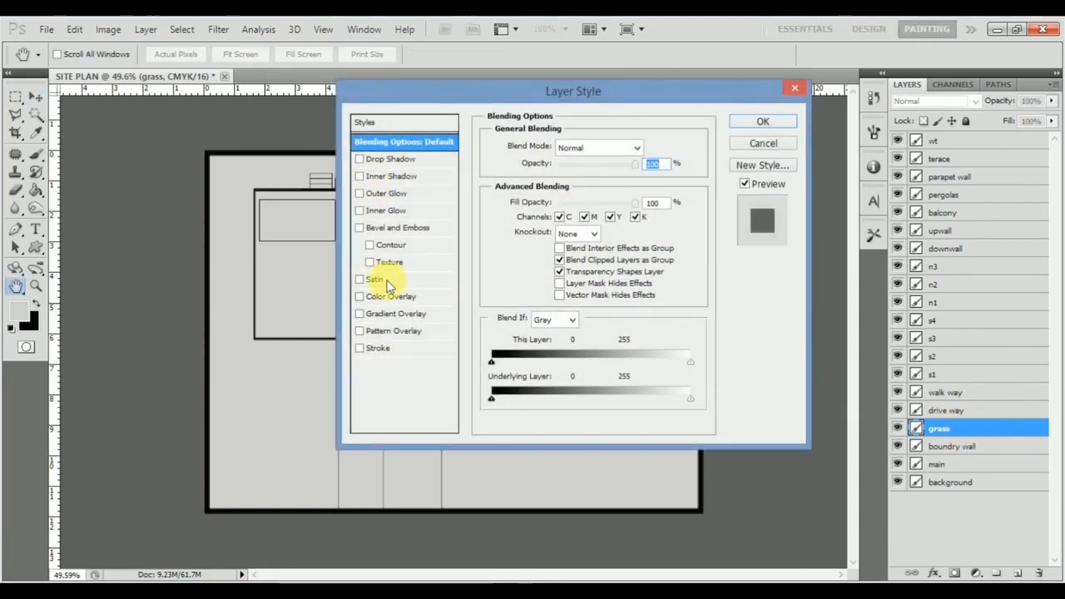
click(429, 332)
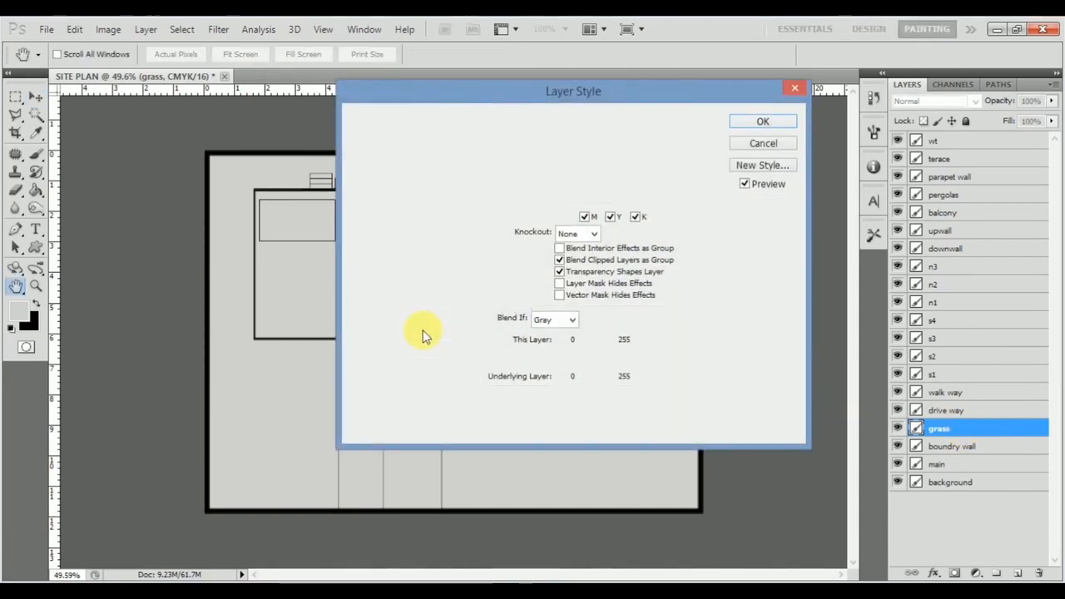
click(593, 210)
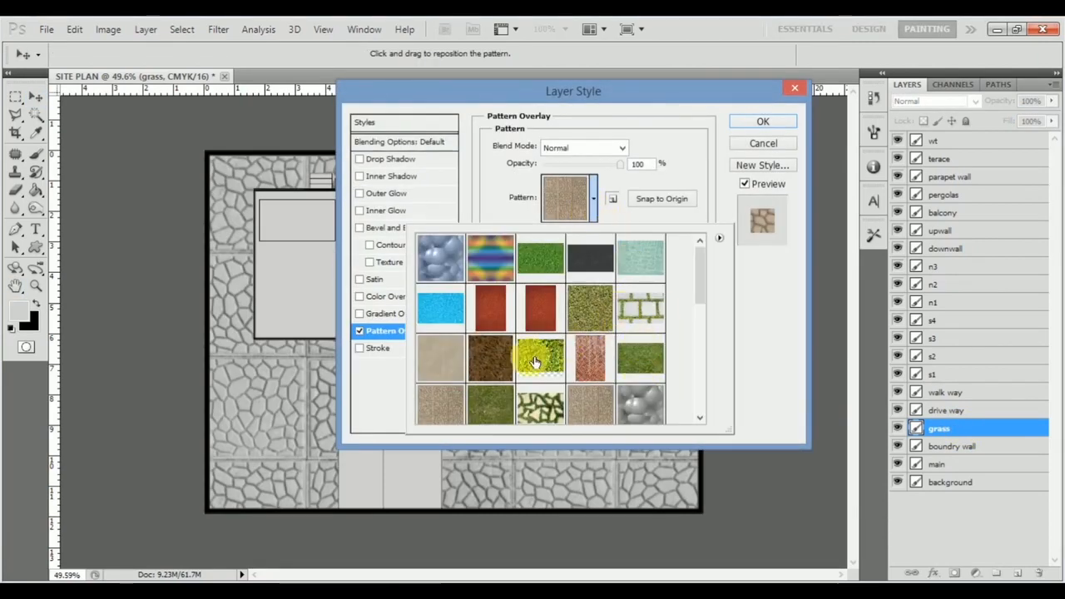
click(641, 358)
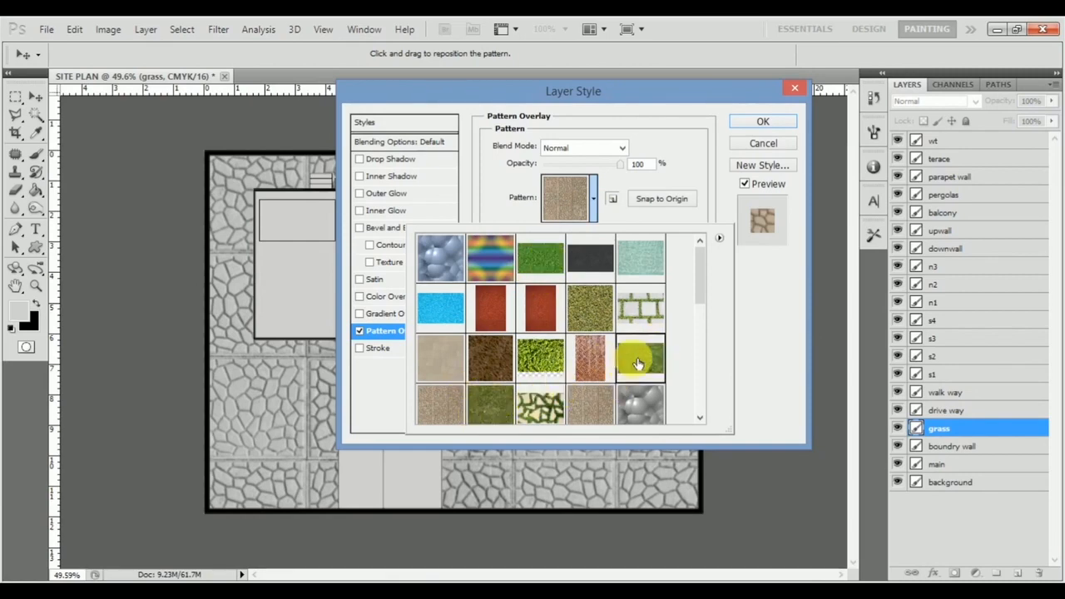
Step: Set the grass pattern overlay's scale to 13% and its opacity to about 75%, and apply the style
drag(656, 89, 794, 94)
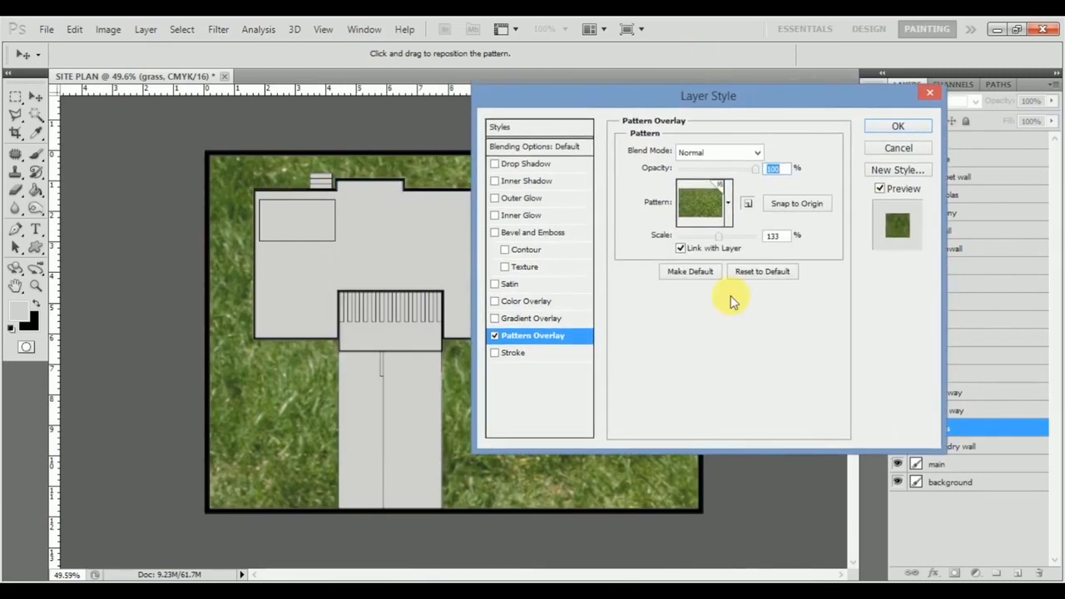
drag(720, 240, 686, 240)
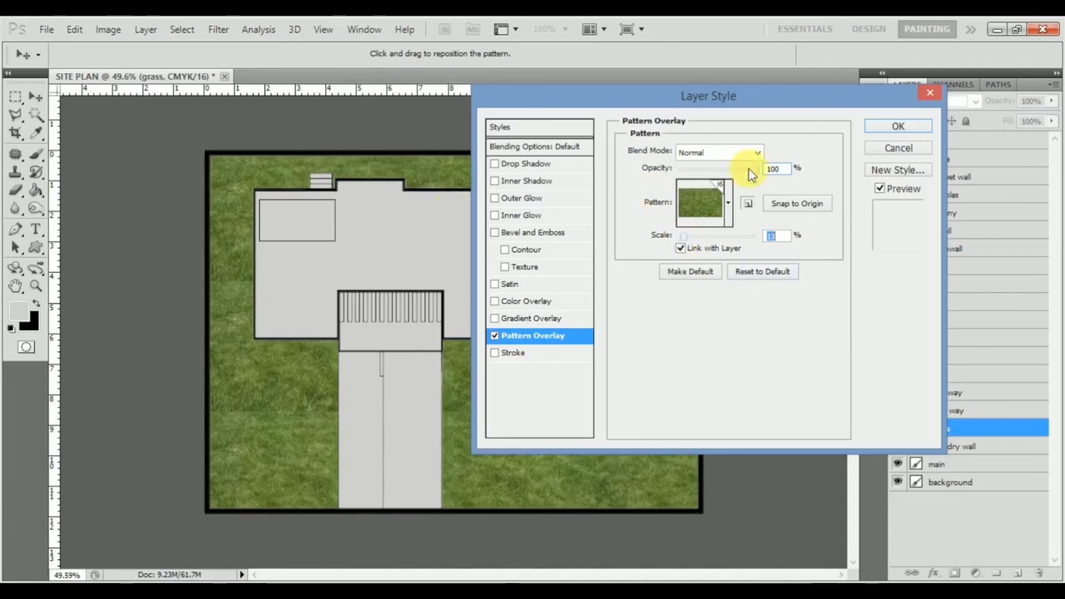
drag(757, 173, 735, 169)
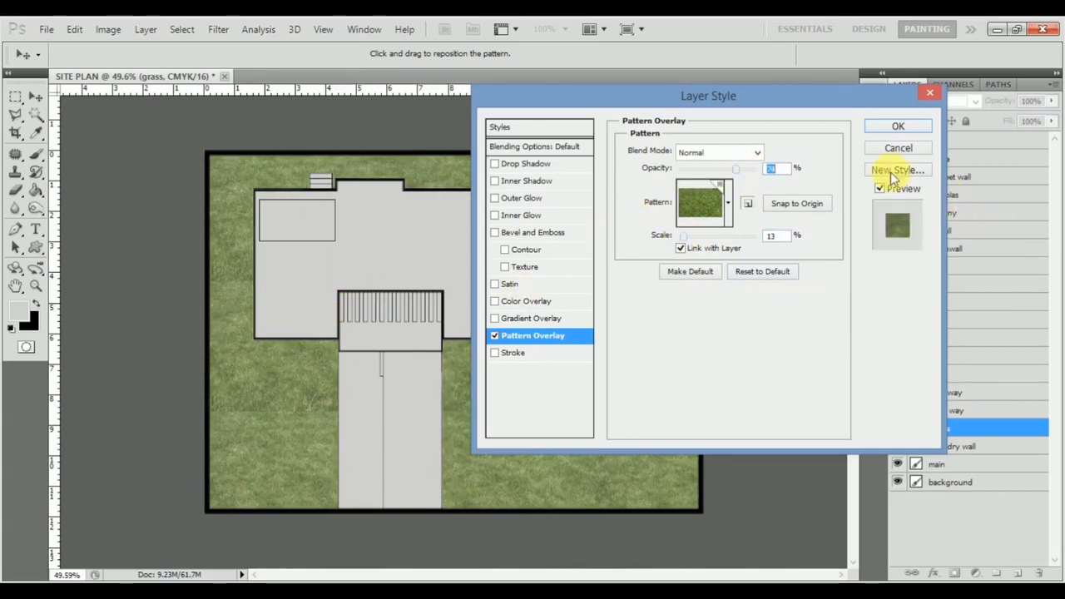
click(899, 127)
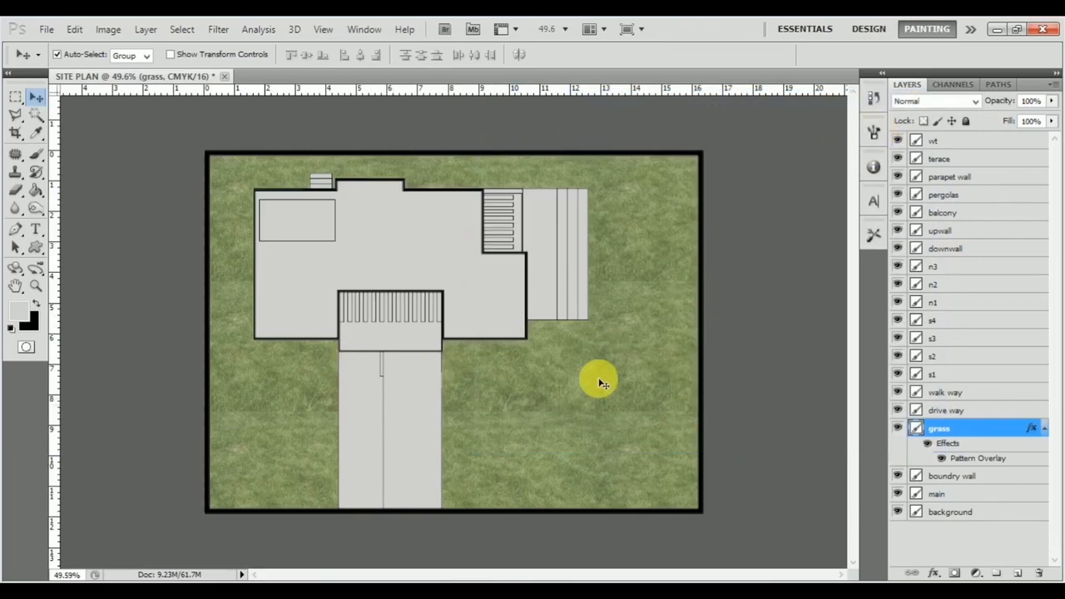
Step: Add a Pattern Overlay to the drive way layer using the dark asphalt texture
click(983, 410)
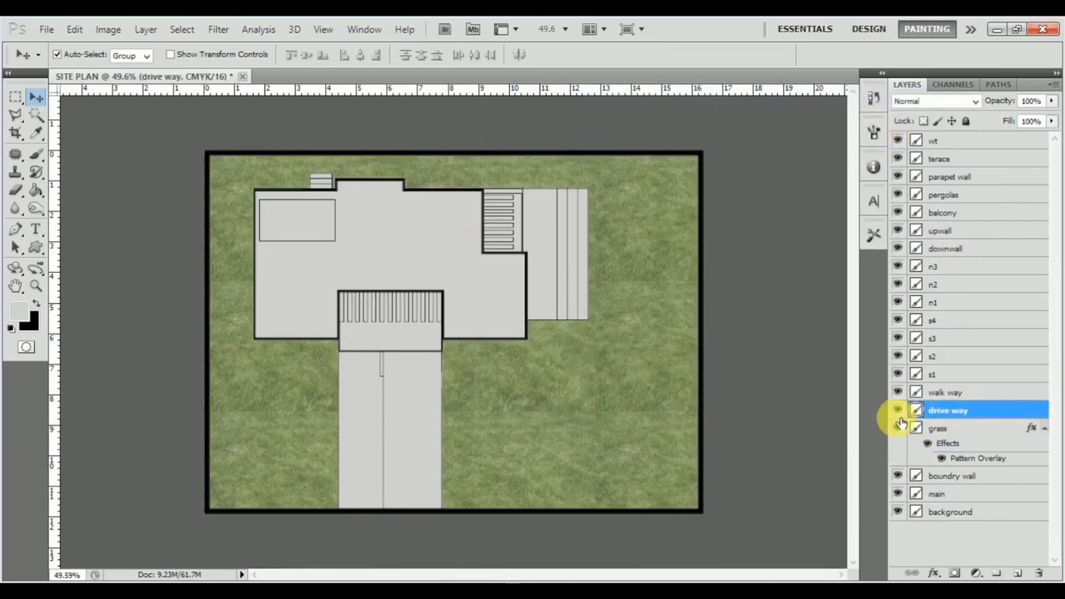
click(899, 411)
click(898, 411)
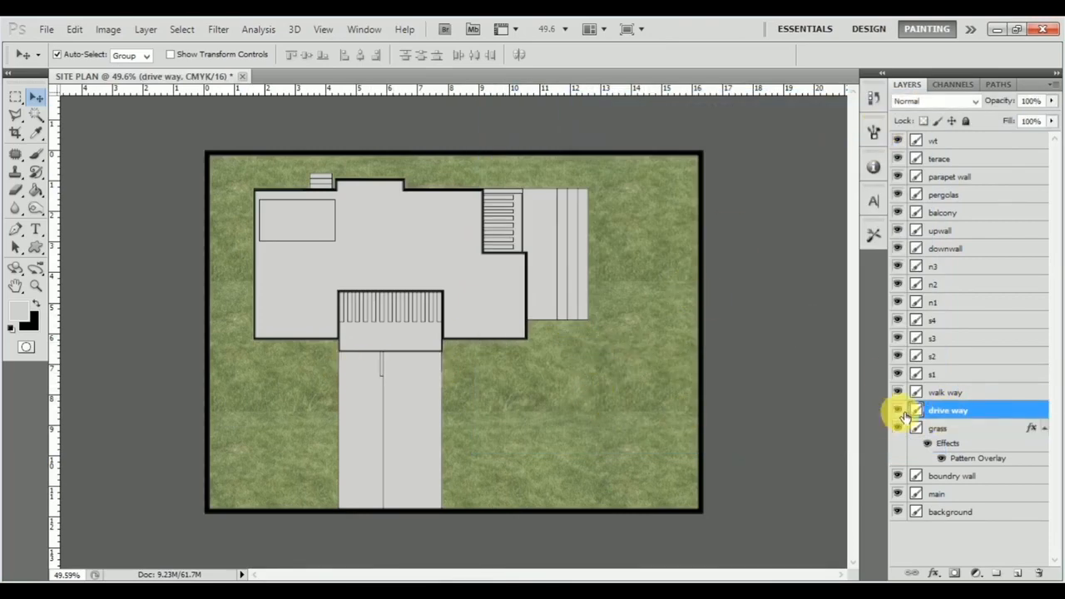
double_click(980, 412)
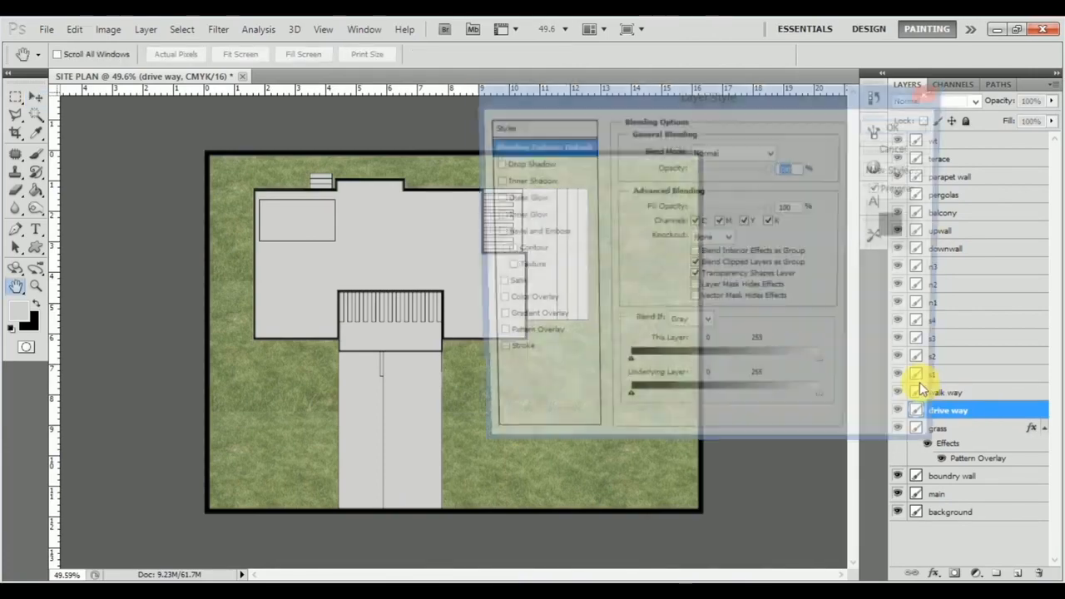
click(547, 345)
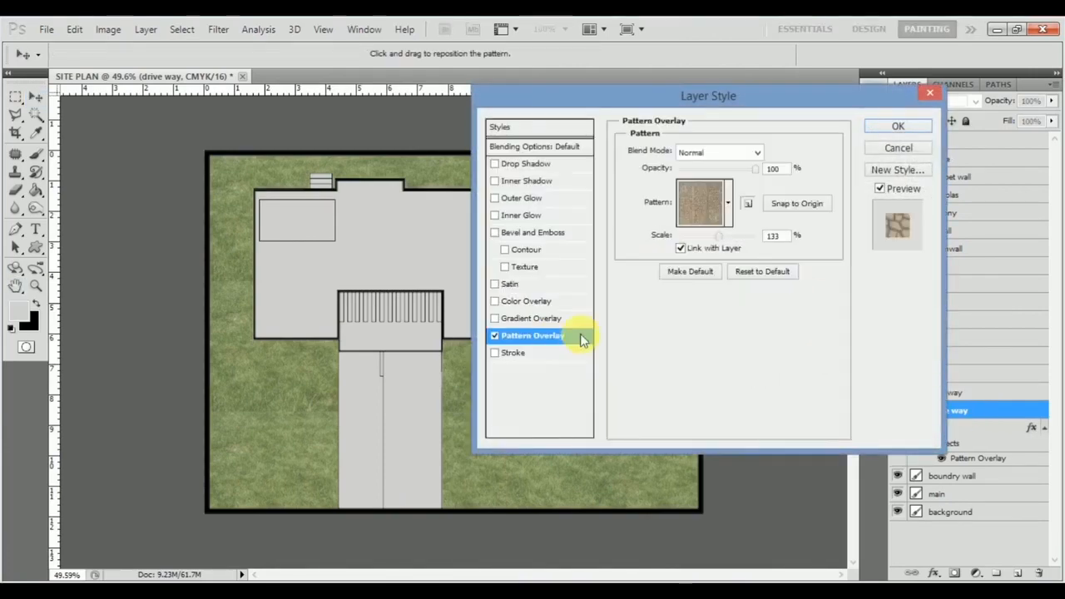
click(726, 204)
click(738, 264)
click(880, 293)
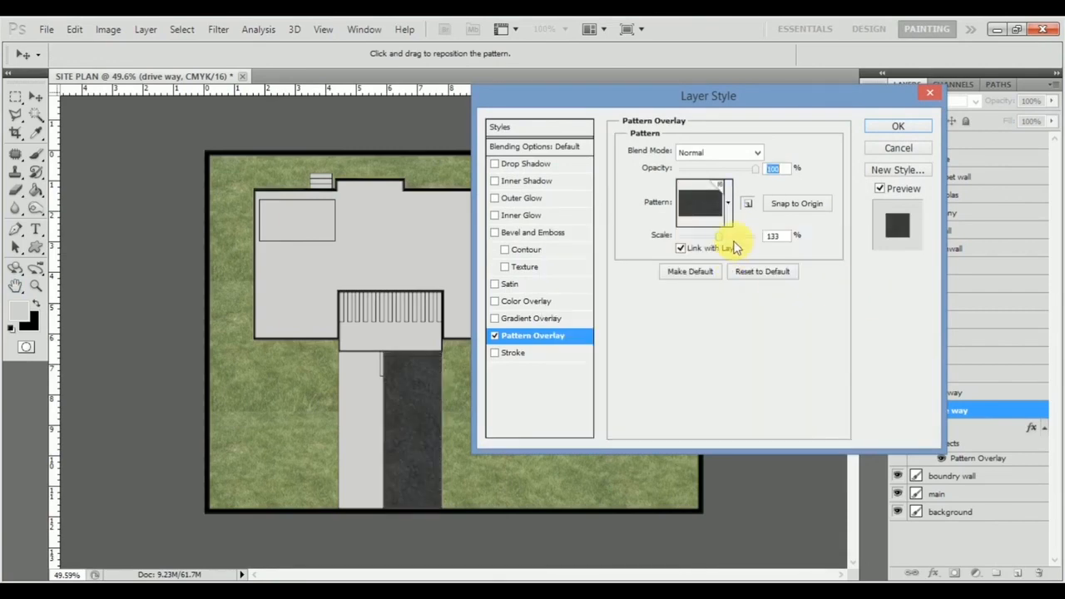
Step: Set the drive way pattern overlay's scale to 45% and its opacity to about 56%, and apply the style
drag(693, 238, 697, 238)
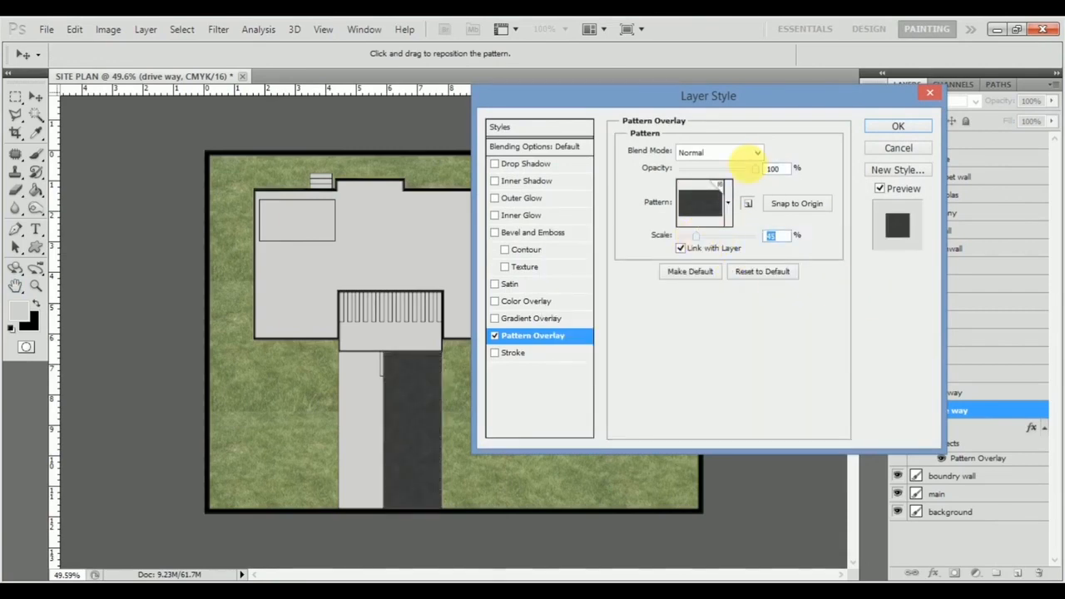
drag(751, 174, 722, 178)
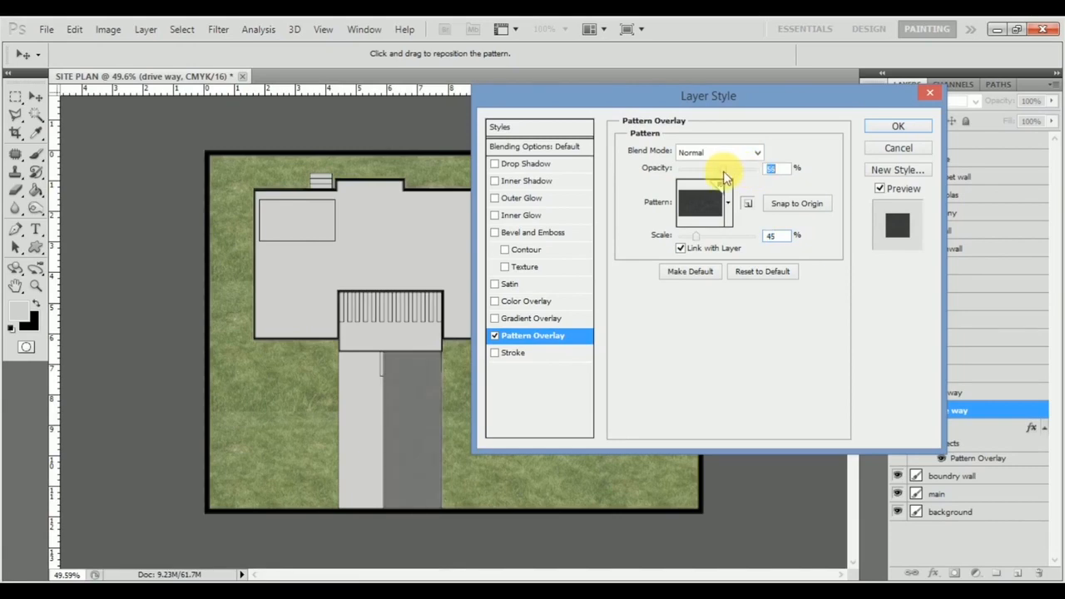
click(906, 126)
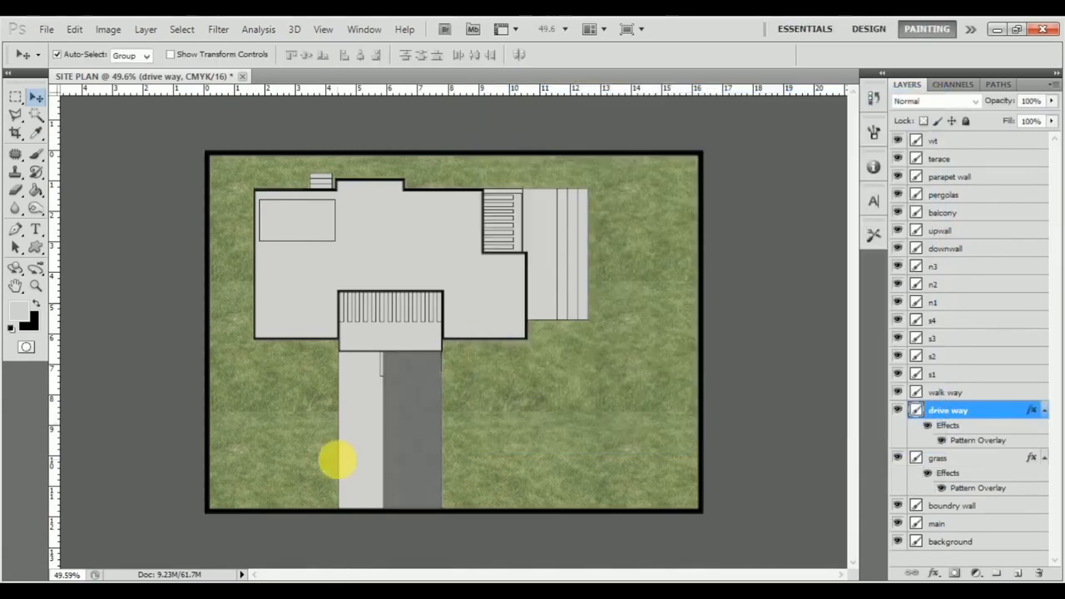
Step: Add a Pattern Overlay to the walk way layer using the beige stone texture with green grass joints
click(351, 413)
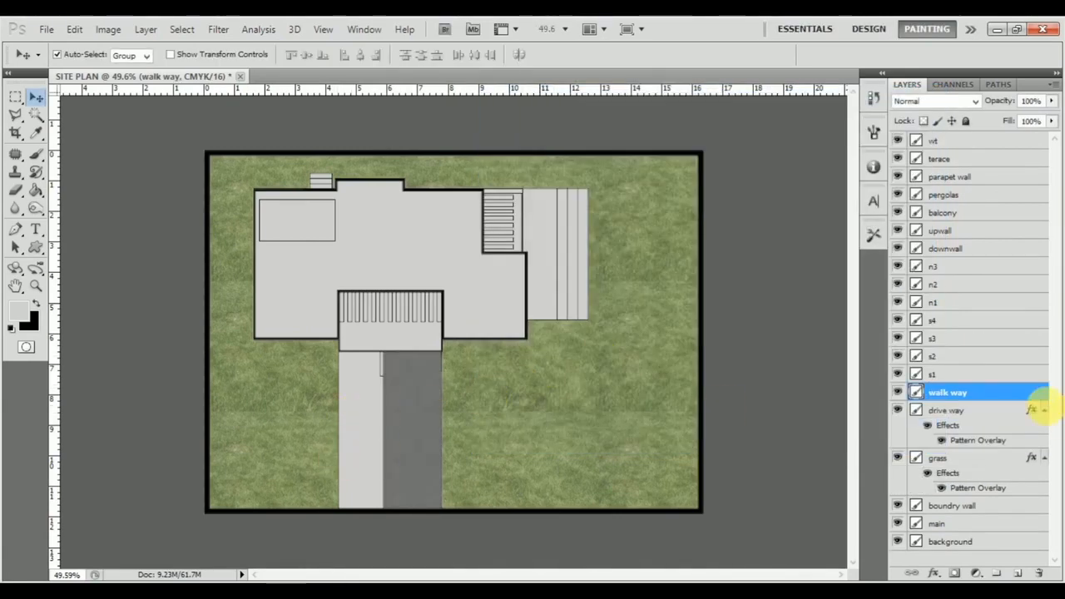
double_click(1008, 392)
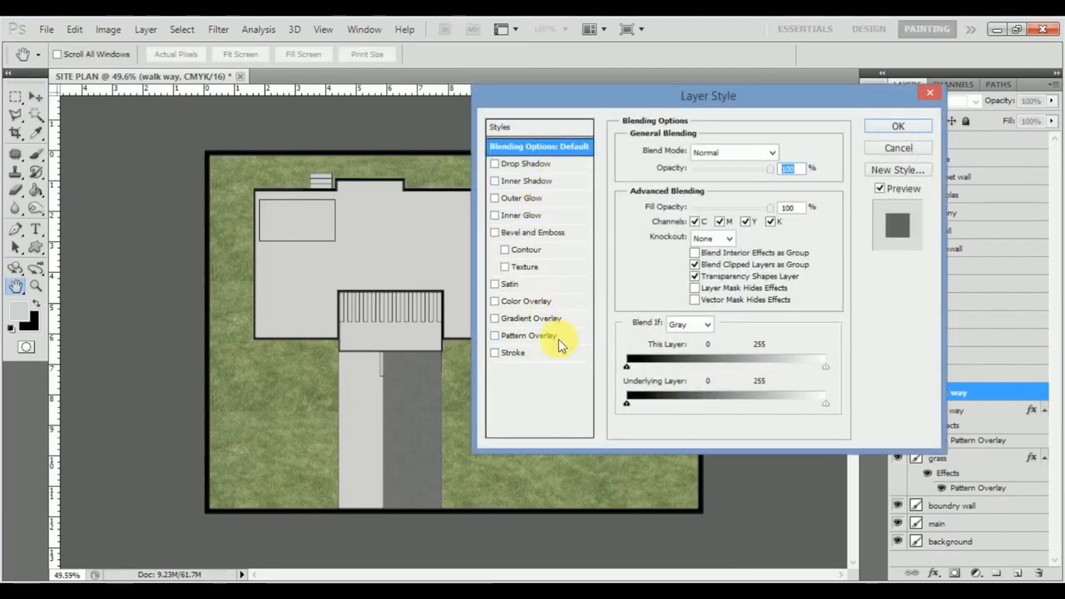
click(532, 336)
click(730, 204)
scroll(694, 316, down, 3)
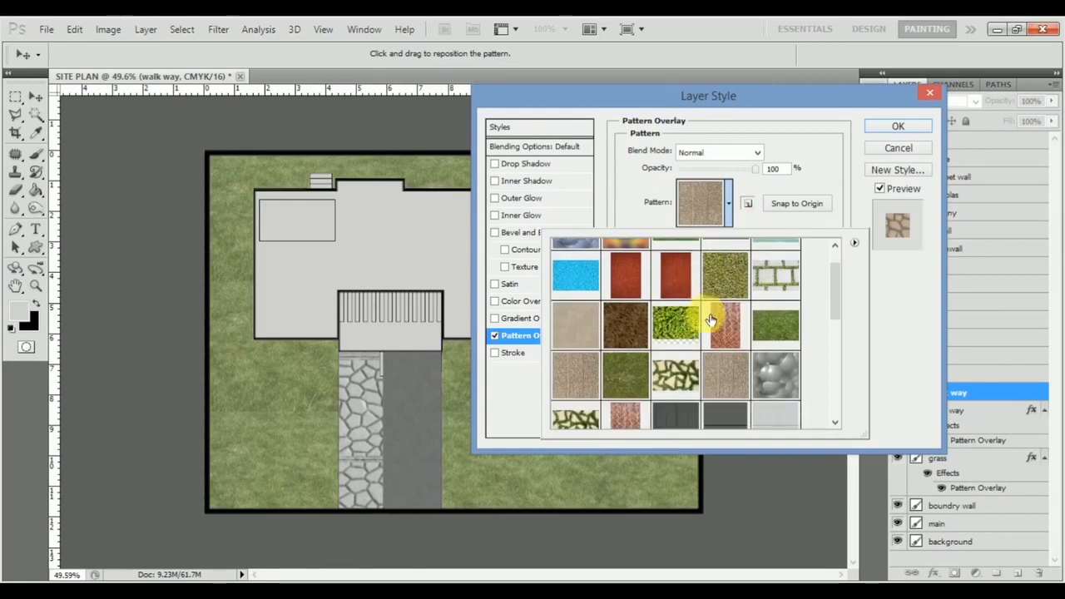
click(599, 405)
click(889, 342)
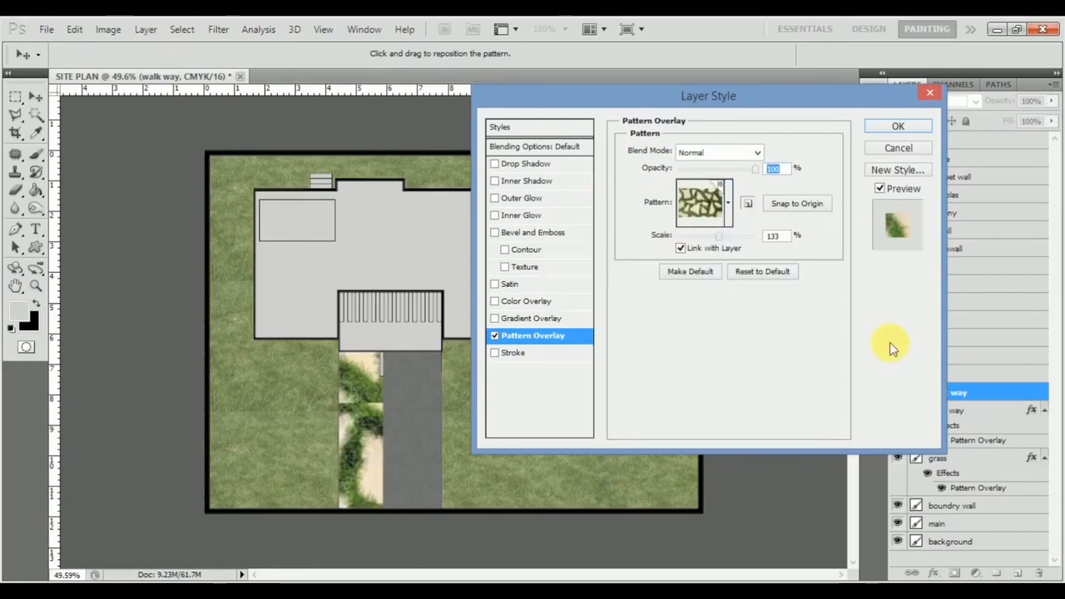
Step: Reduce the walk way pattern overlay's scale to 13% and apply the style
drag(688, 239, 692, 250)
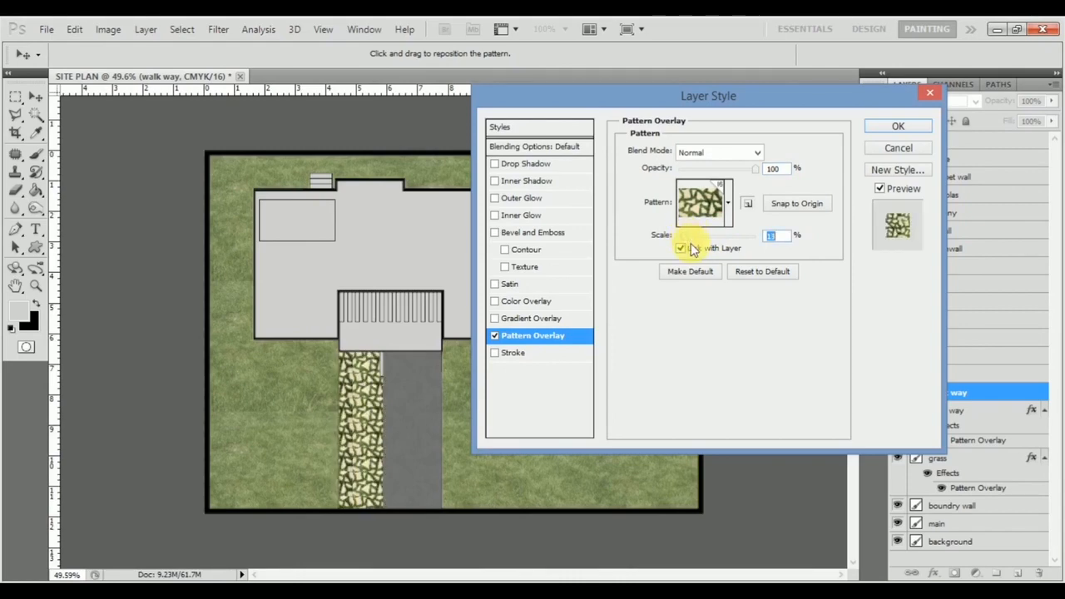
key(Down)
key(Up)
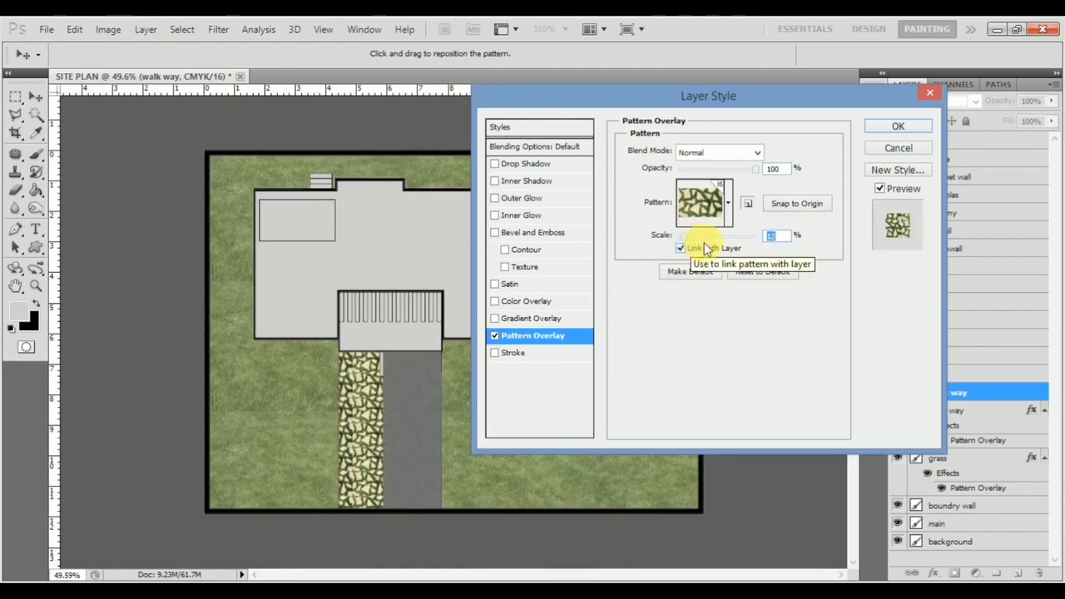
click(898, 129)
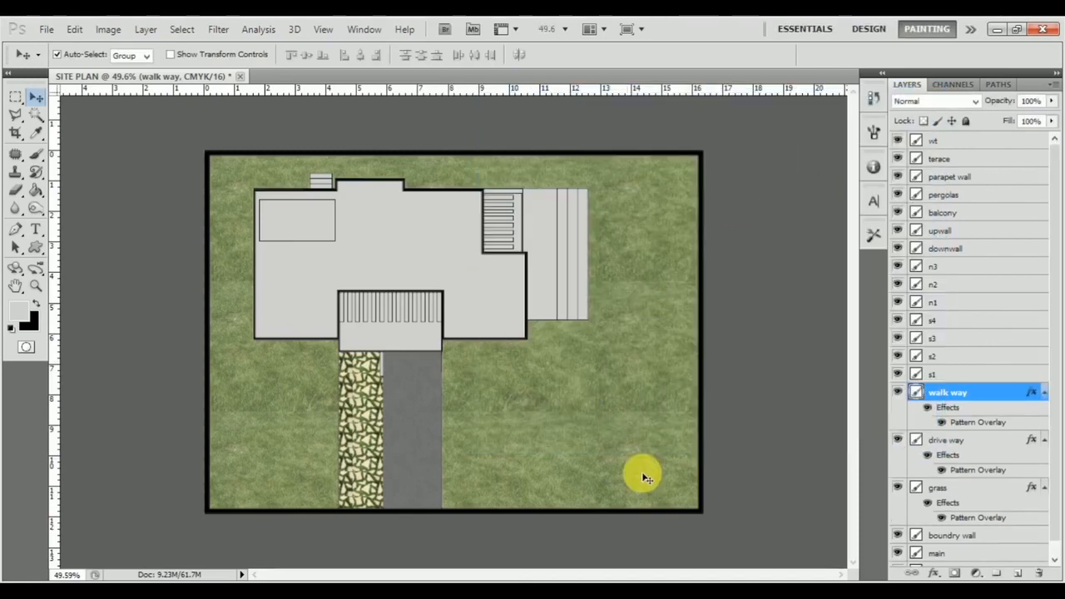
Step: Add a reddish-brown wood plank Pattern Overlay to the s1 step layer with 25% scale and 80% opacity
click(587, 246)
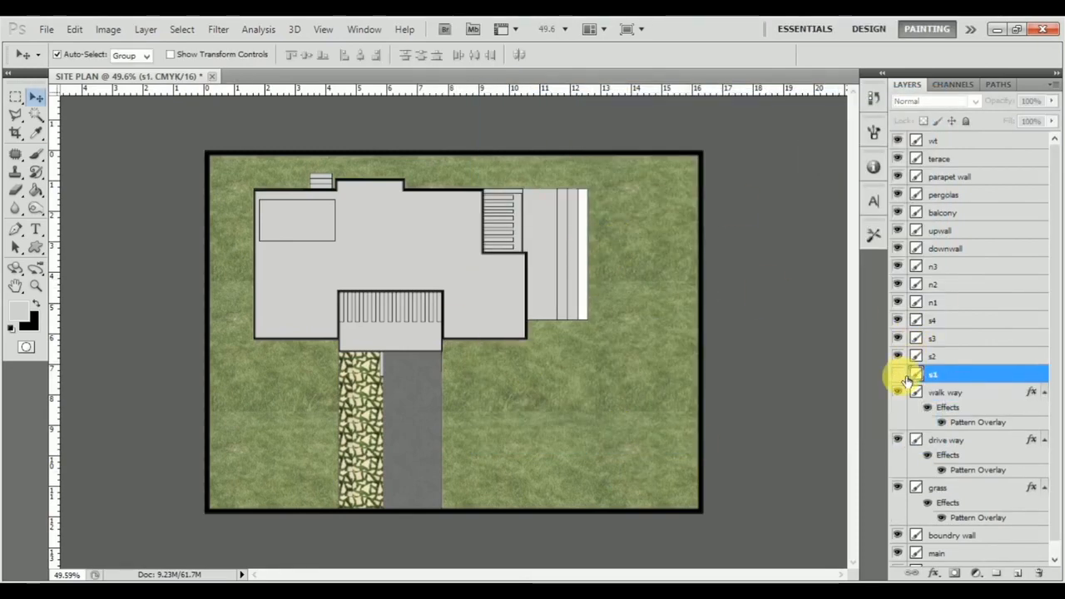
double_click(962, 379)
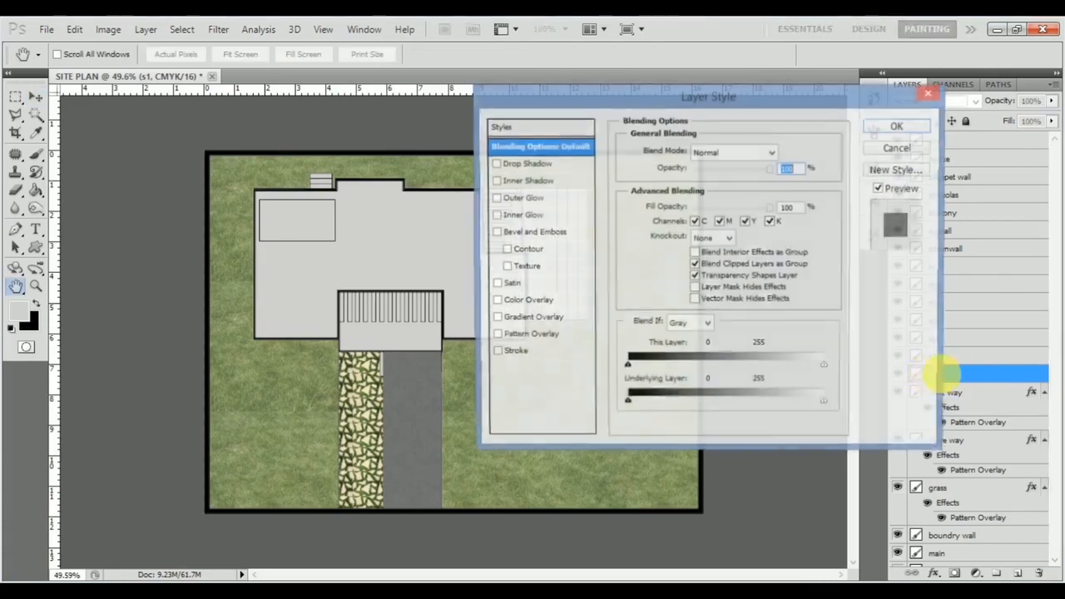
click(524, 336)
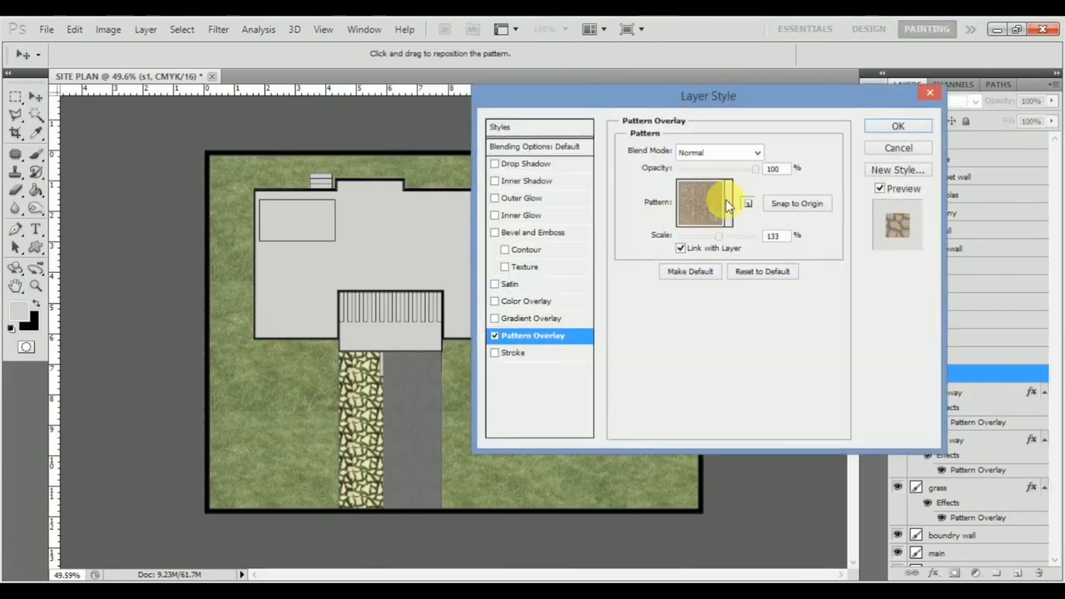
click(726, 205)
scroll(675, 304, down, 3)
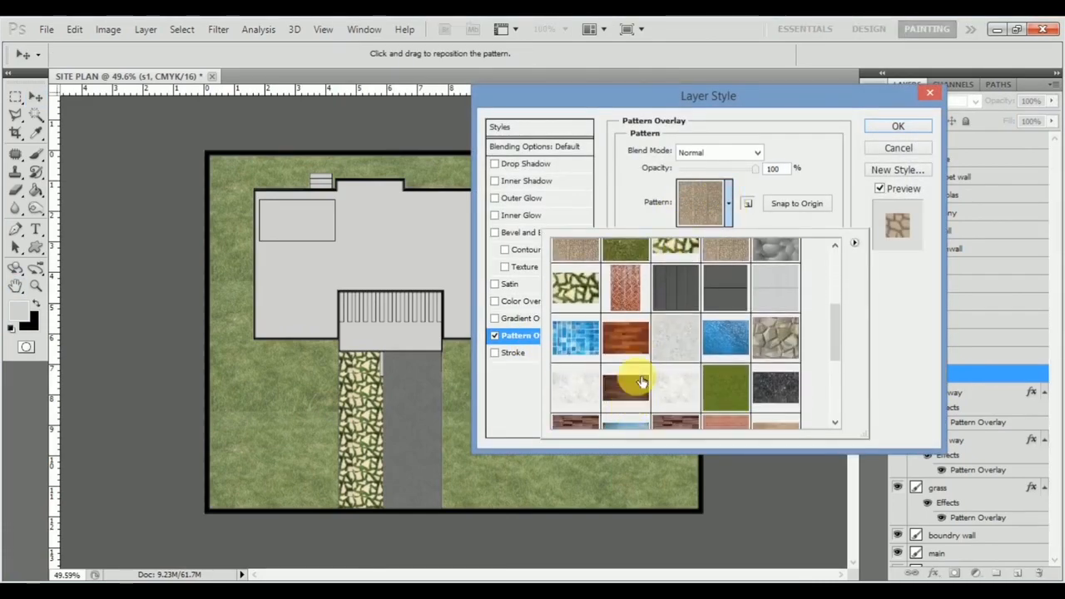
click(625, 337)
drag(707, 98, 299, 121)
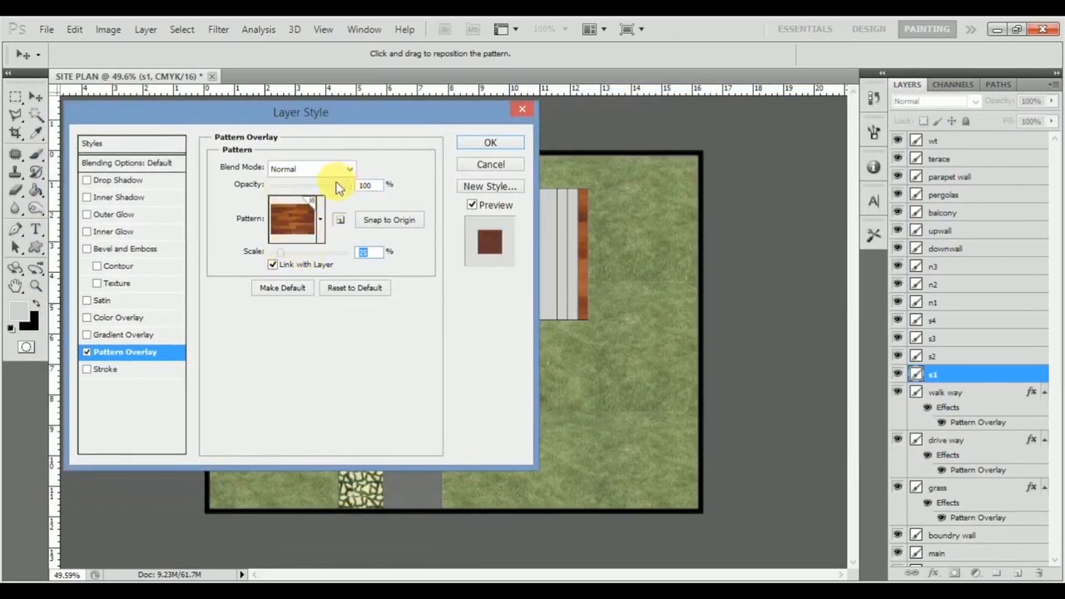
click(484, 146)
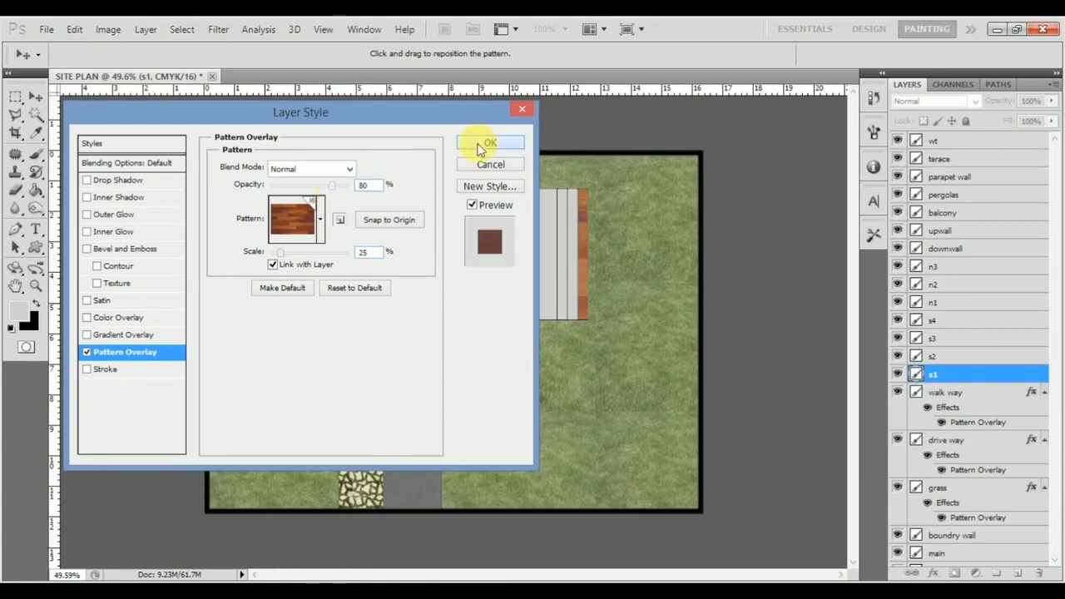
Step: Copy the s1 layer's style and paste it onto the s2, s3 and s4 step layers
right_click(974, 375)
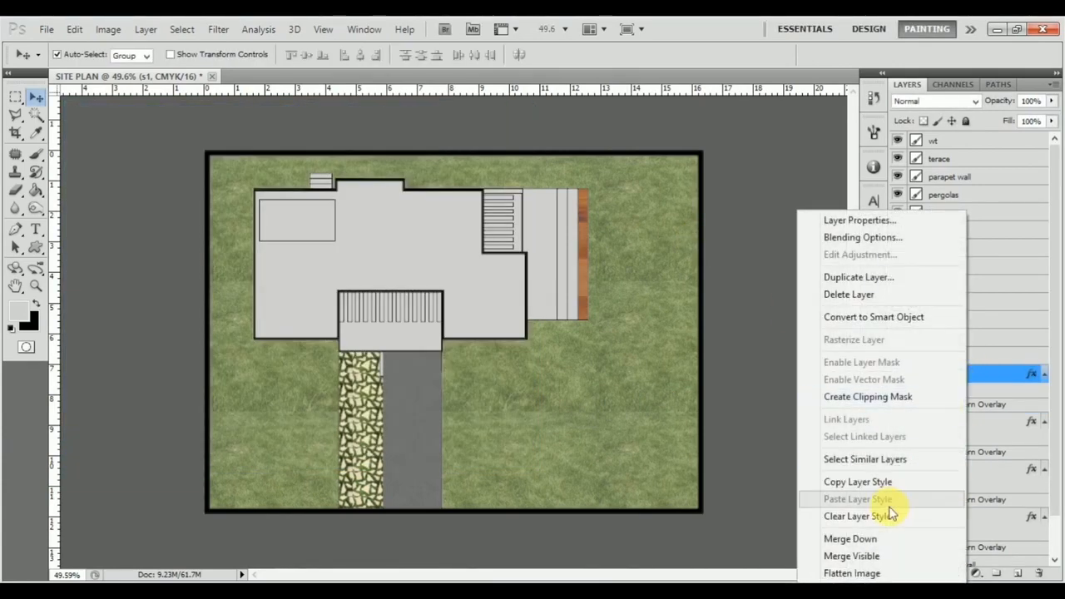
click(880, 482)
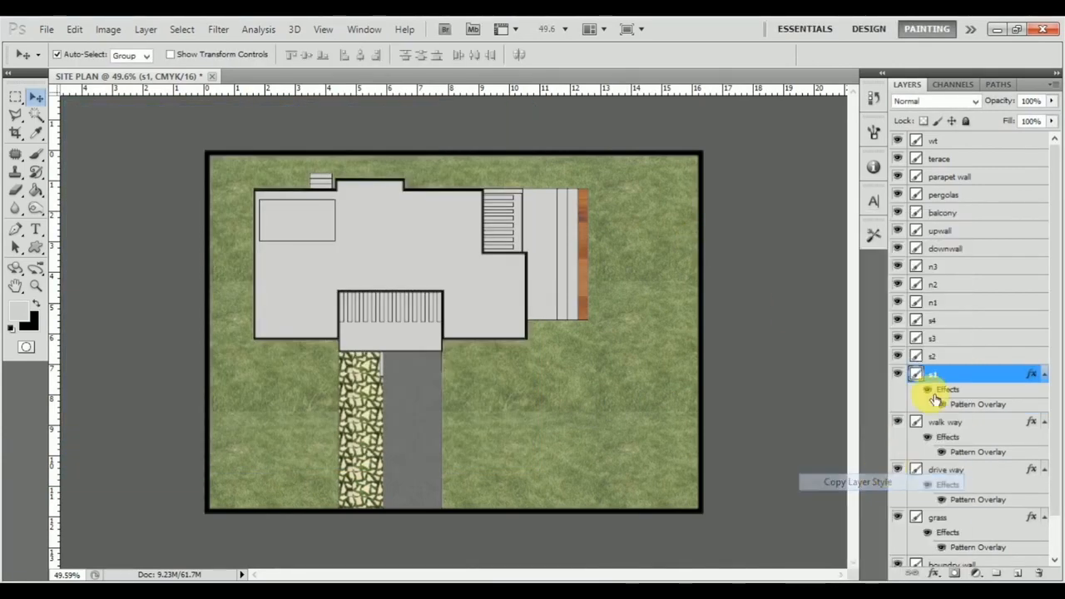
click(963, 356)
shift+click(969, 339)
shift+click(973, 328)
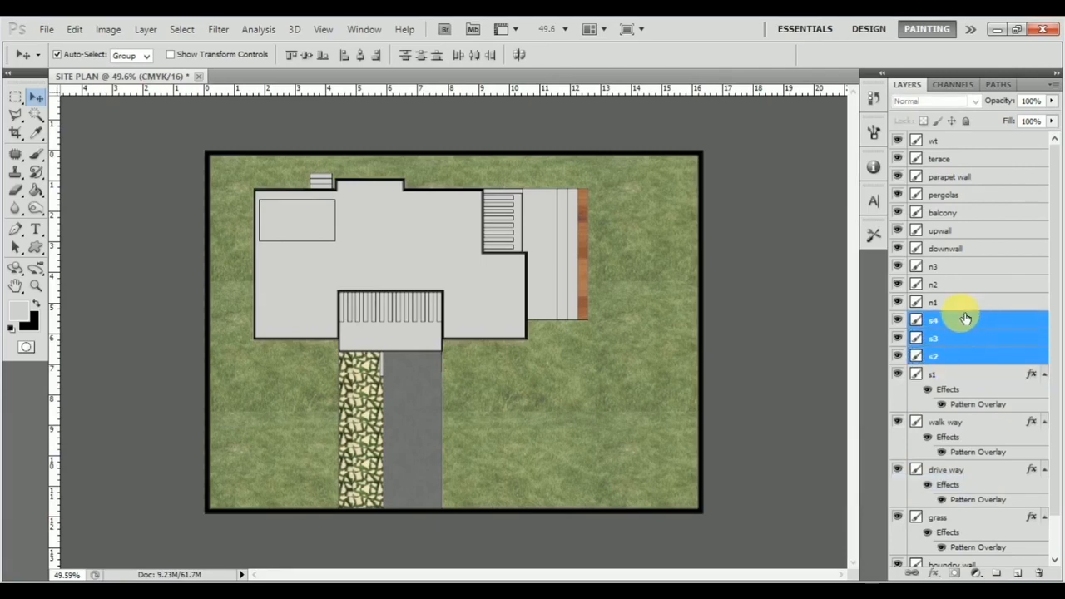
right_click(965, 318)
click(886, 499)
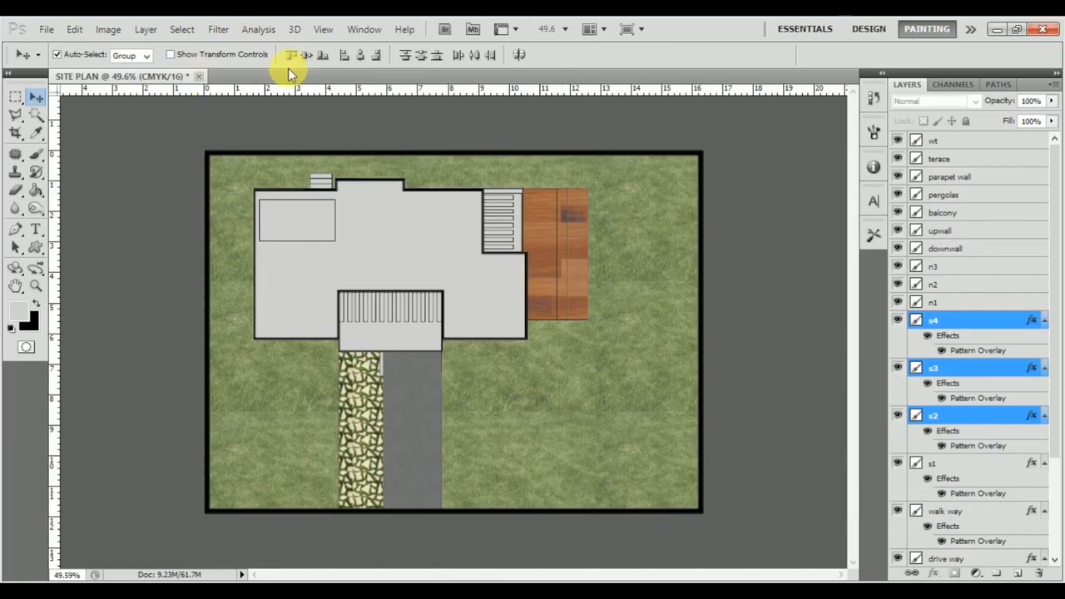
Step: Open the file G FLOOR PLAN.psd from the PSD folder
click(51, 30)
click(62, 60)
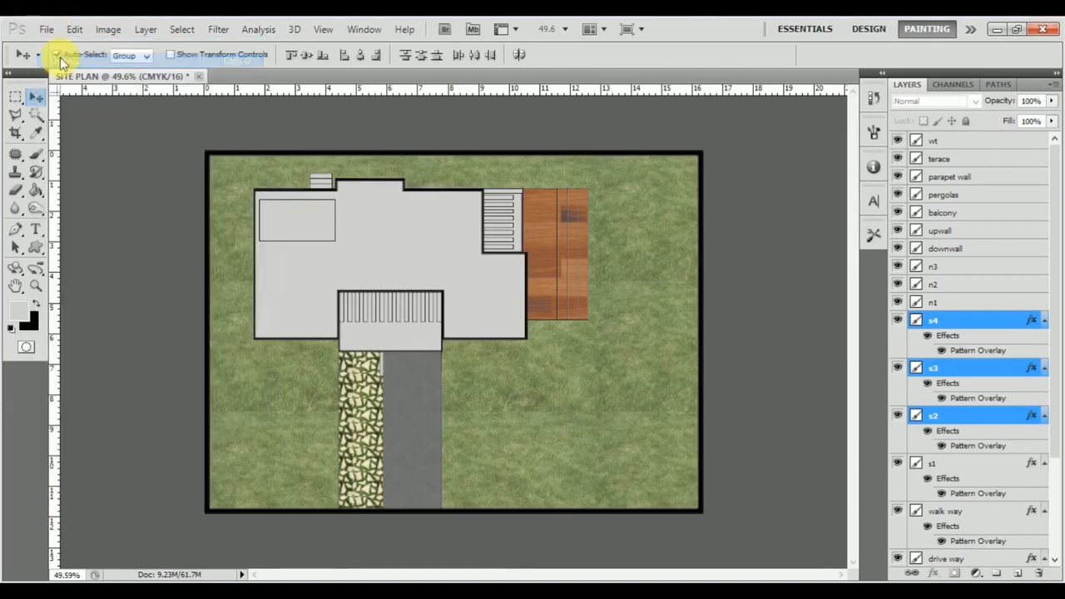
click(195, 63)
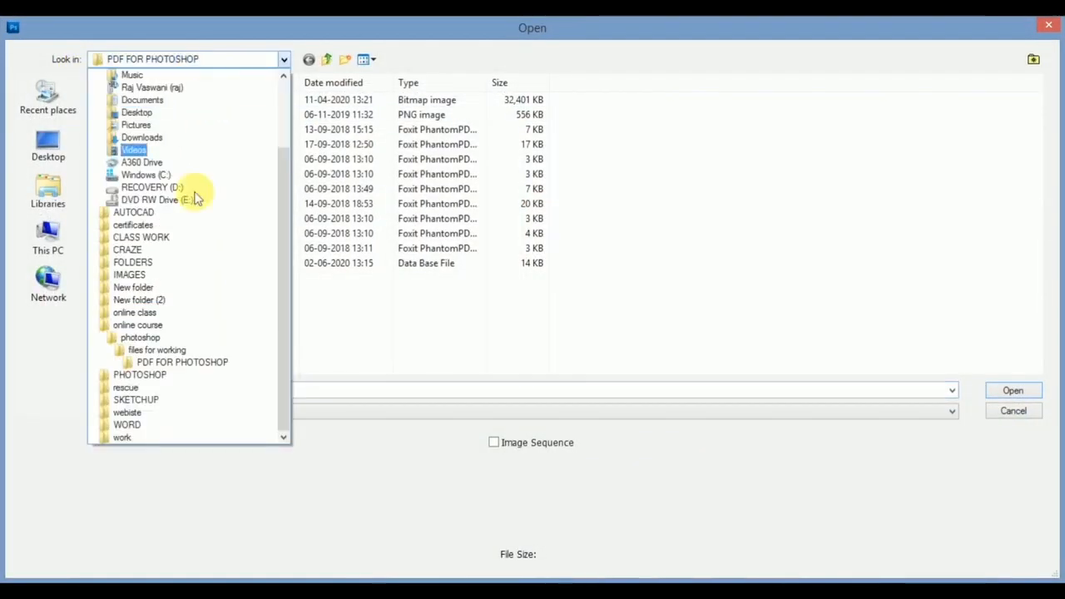
click(174, 356)
click(215, 64)
click(177, 305)
double_click(178, 130)
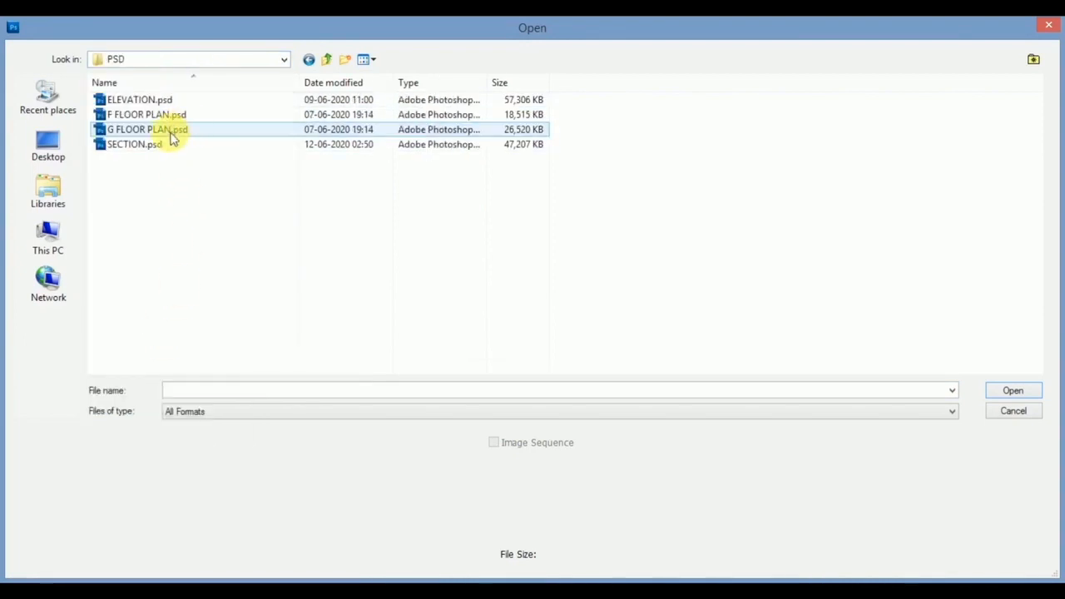
click(183, 130)
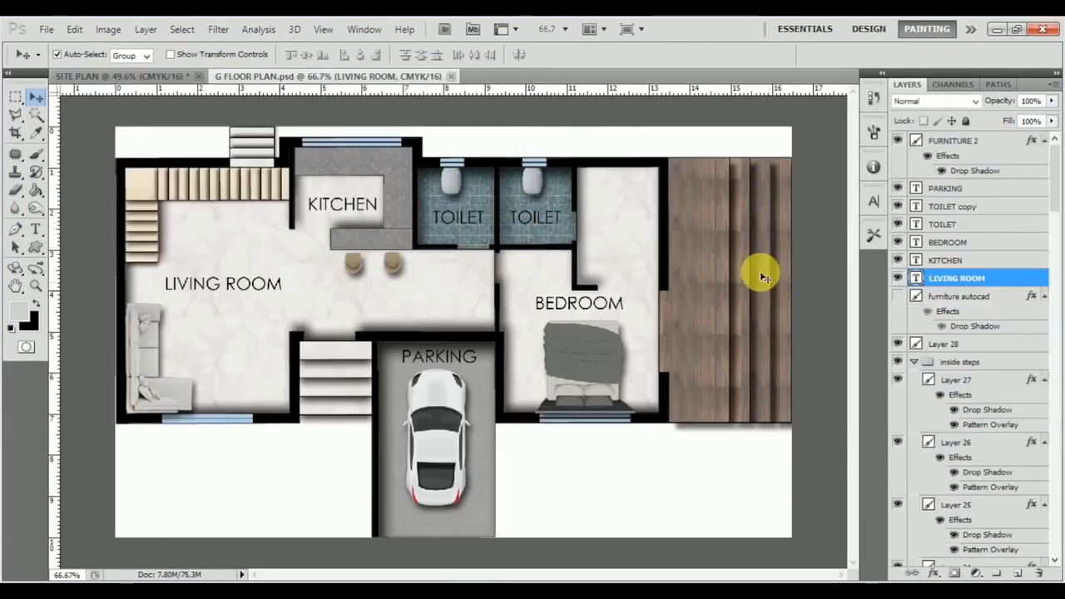
Step: Copy the layer style of layer s4 in the side steps group of the ground floor plan
click(689, 309)
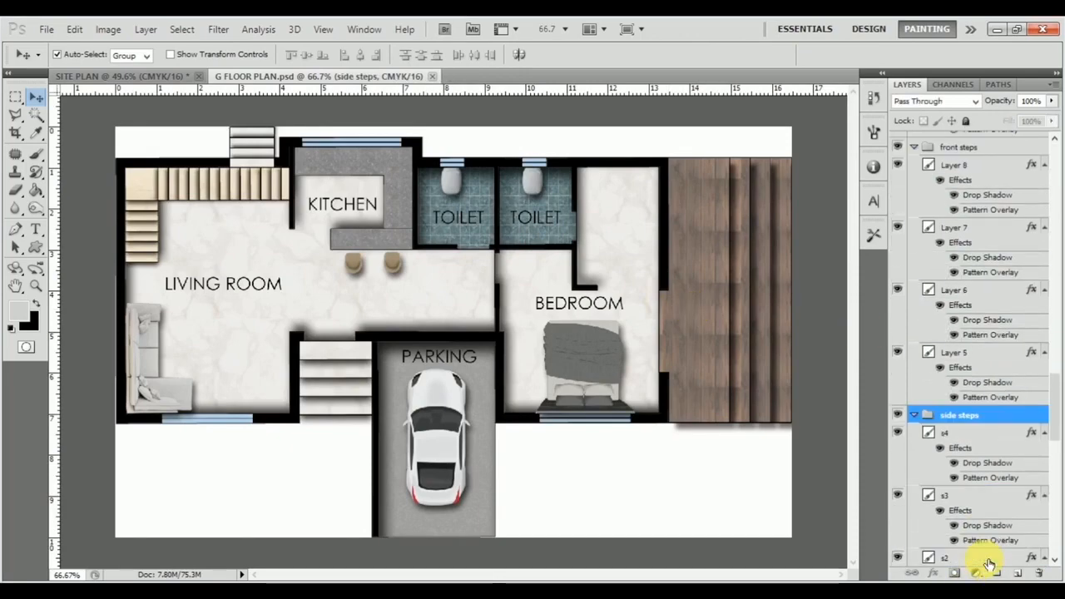
click(996, 434)
right_click(998, 433)
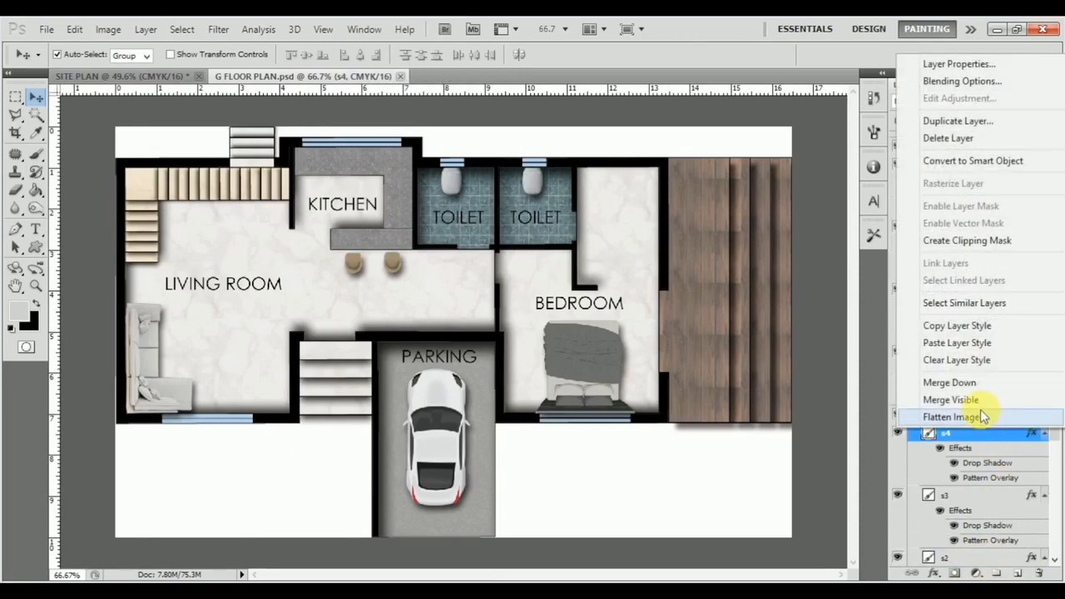
click(984, 329)
Step: Paste the copied dark wood step style onto layers s4, s3, s2 and s1 in the SITE PLAN document
click(85, 73)
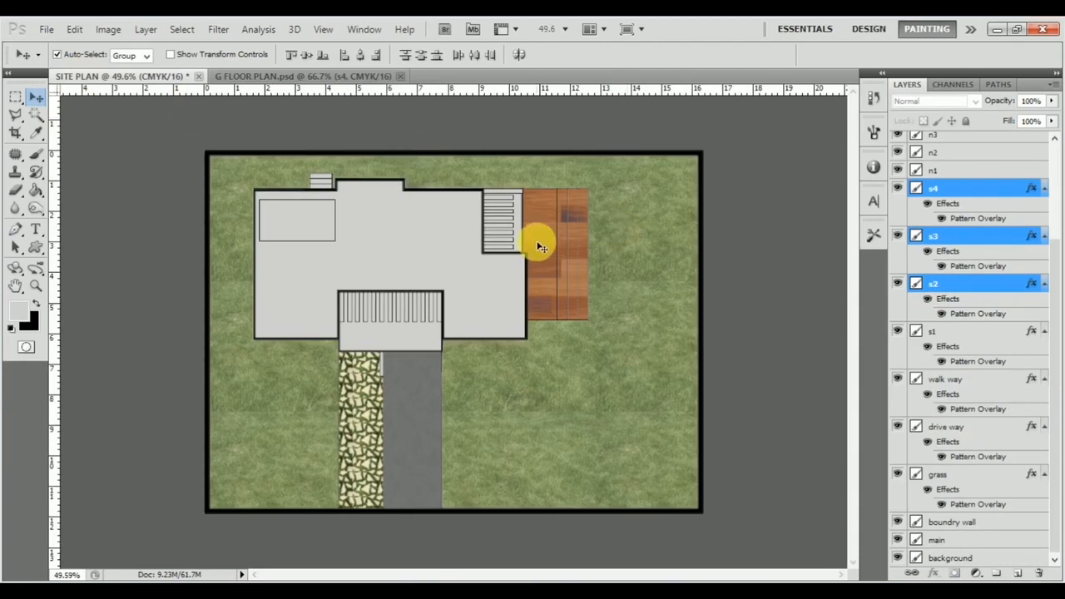
right_click(997, 190)
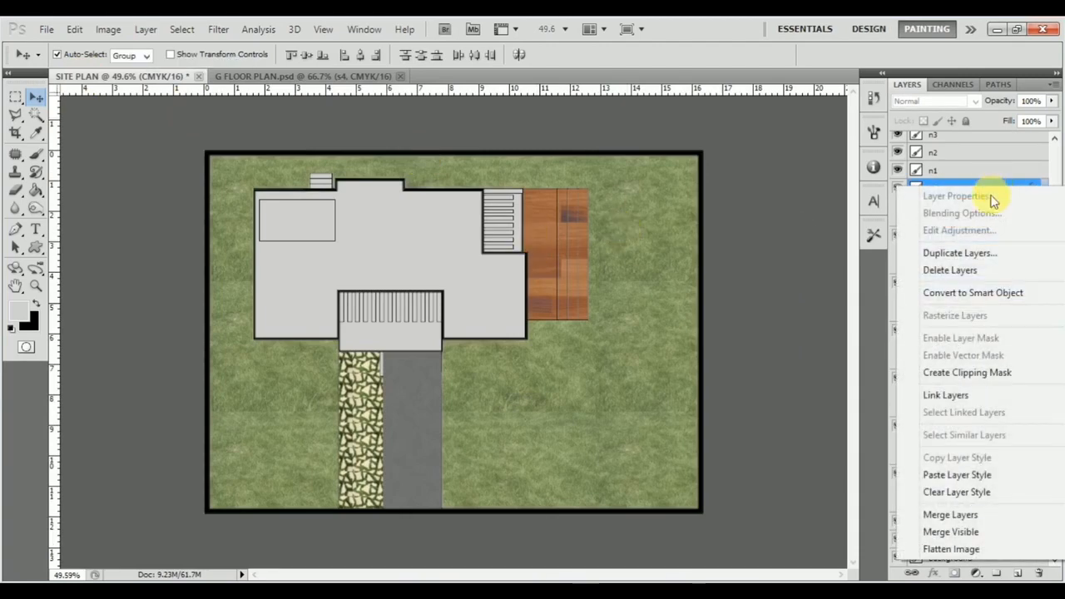
click(971, 409)
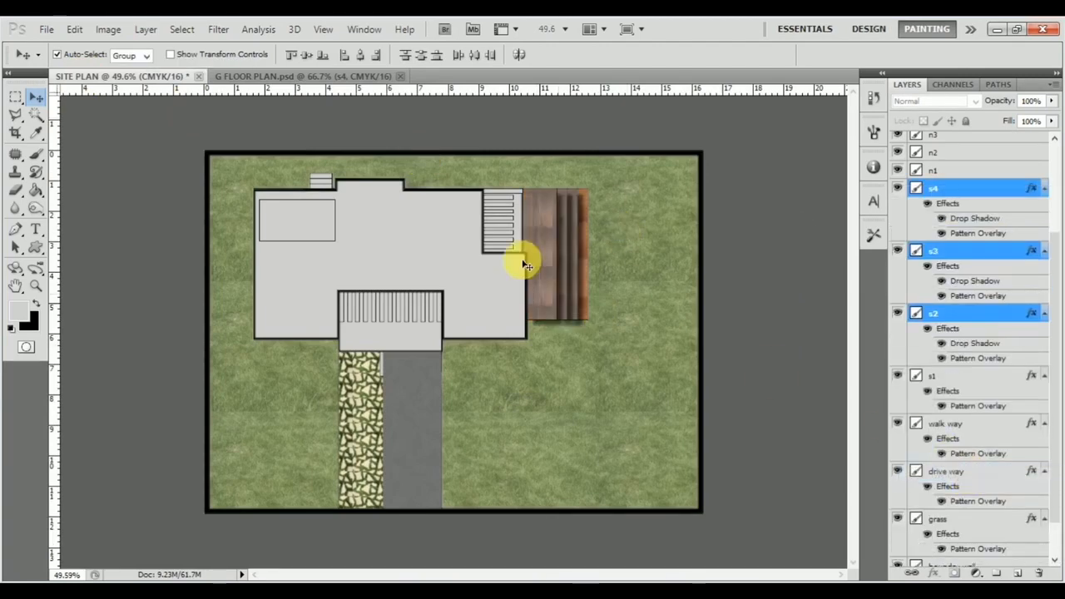
click(587, 291)
right_click(977, 376)
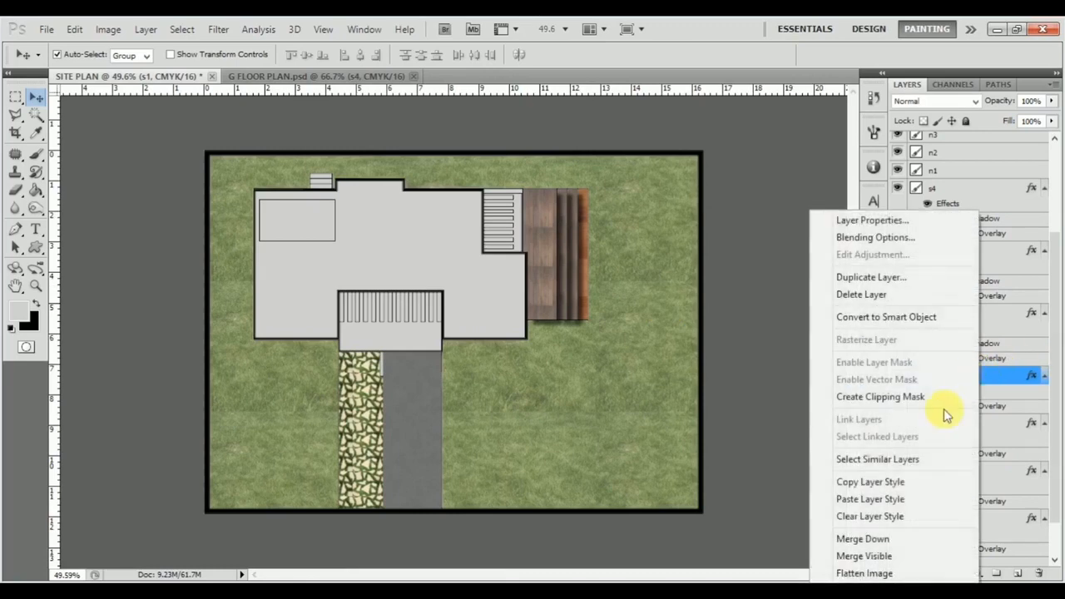
click(907, 499)
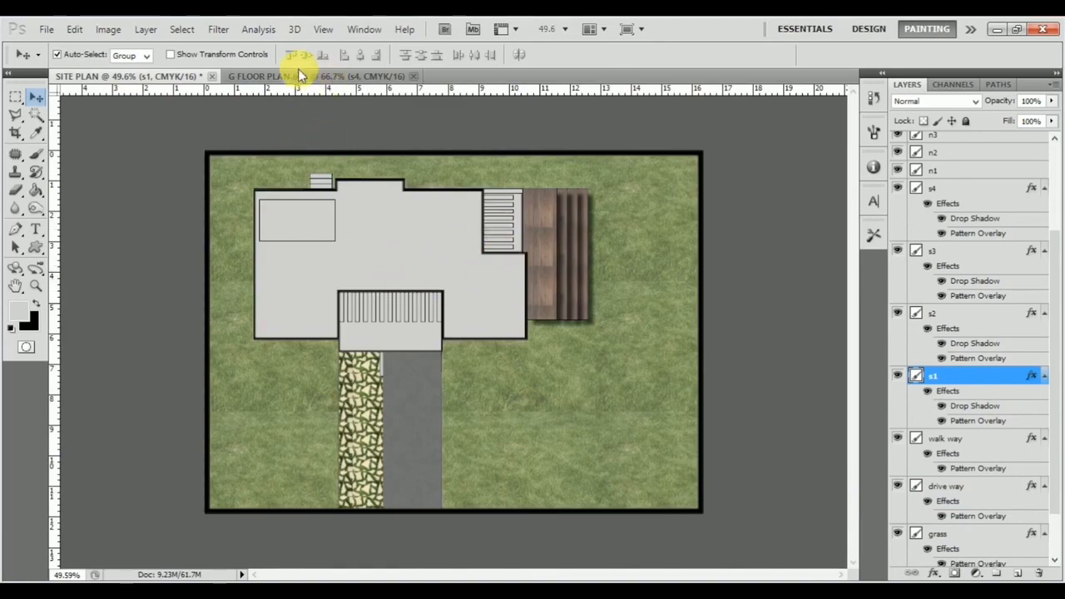
Step: Open the file F FLOOR PLAN.psd
click(48, 30)
click(50, 58)
click(207, 114)
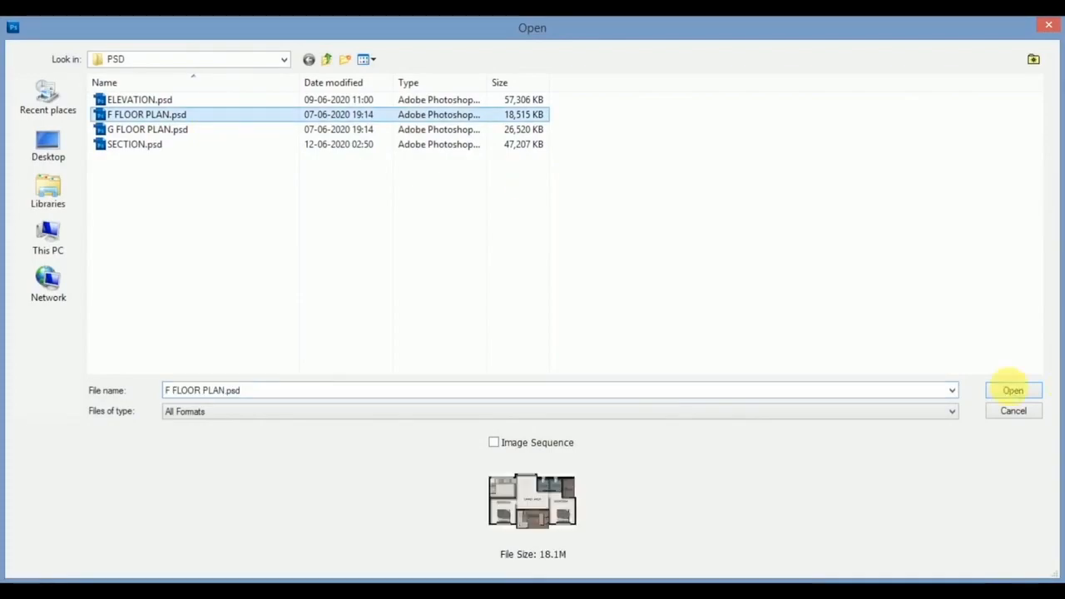
click(1009, 392)
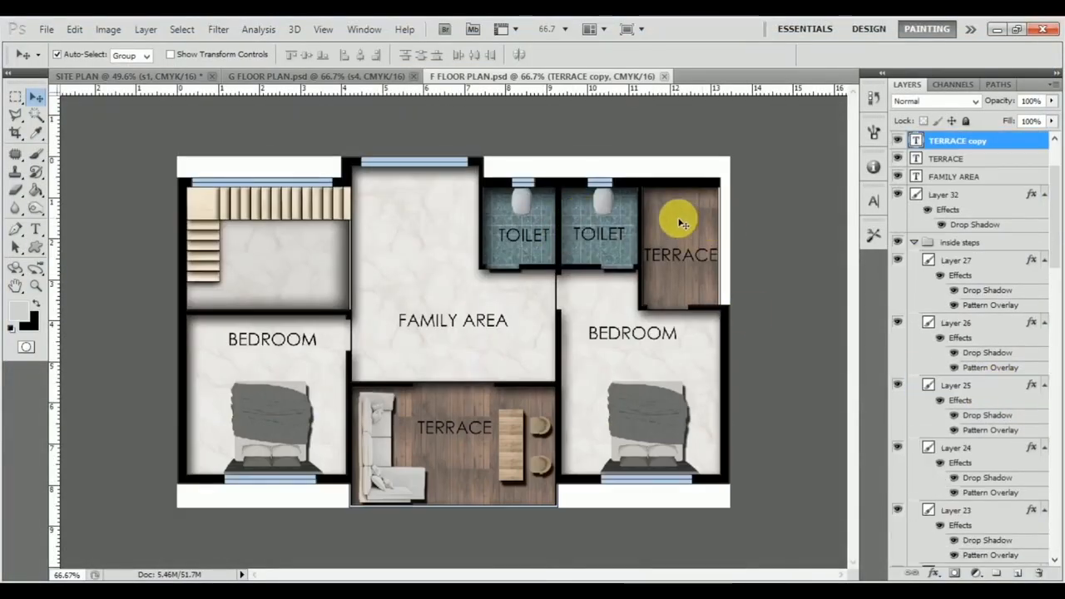
Step: Copy the layer style of the terrace layer in the F FLOOR PLAN document
click(682, 221)
right_click(1005, 504)
click(995, 397)
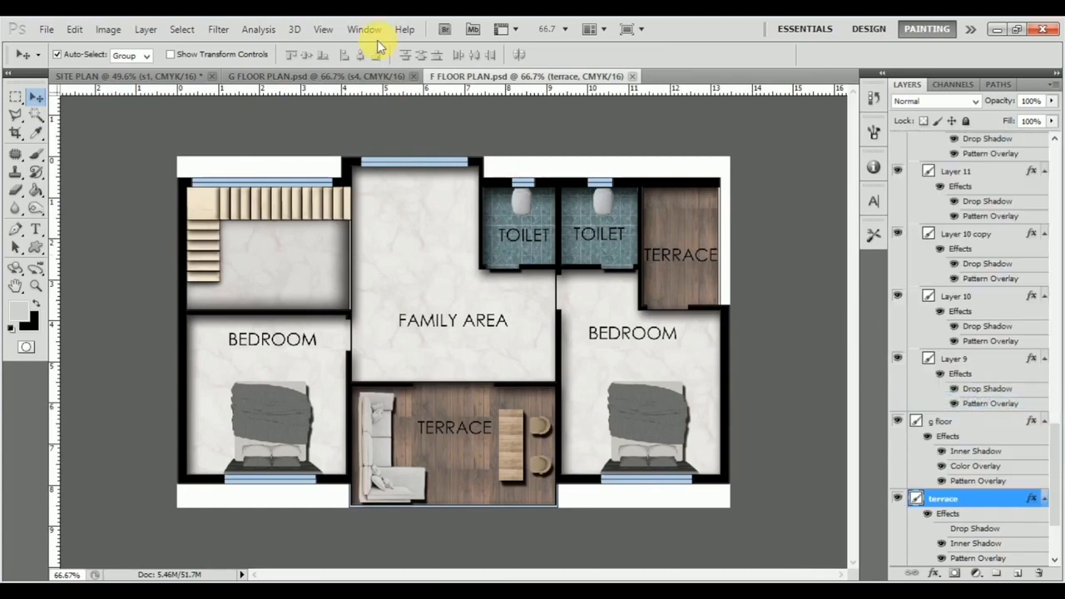
Step: Paste the copied terrace style onto the balcony layer in the SITE PLAN document
click(344, 83)
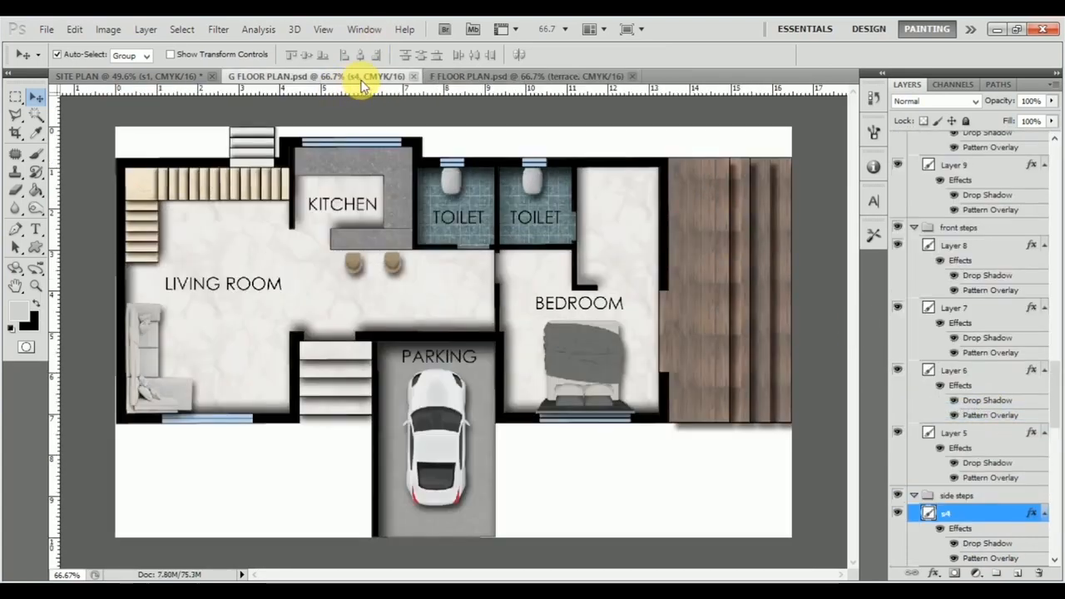
click(166, 78)
click(423, 344)
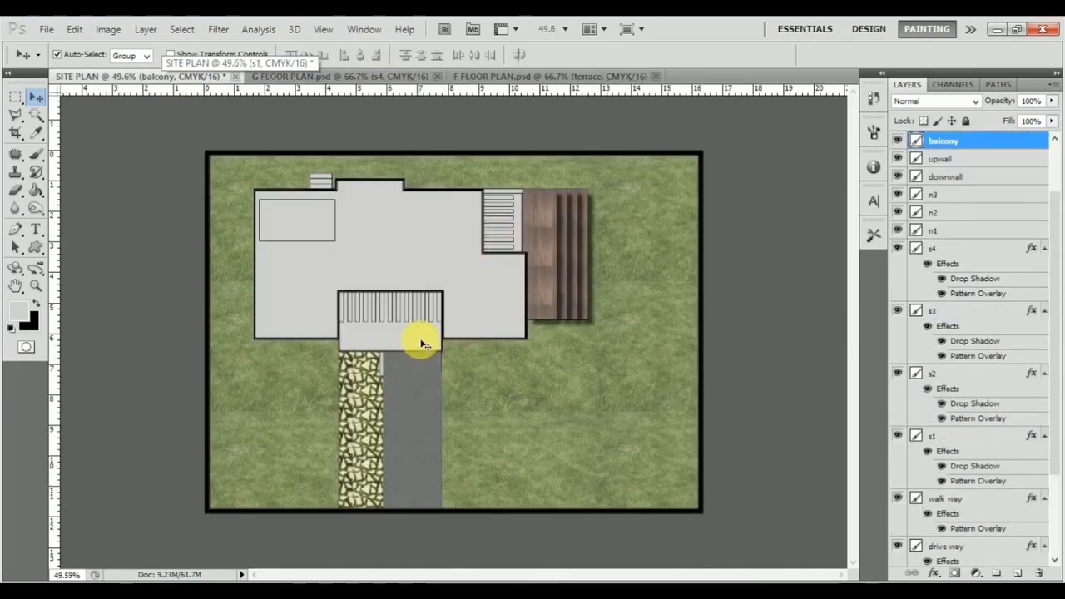
right_click(975, 141)
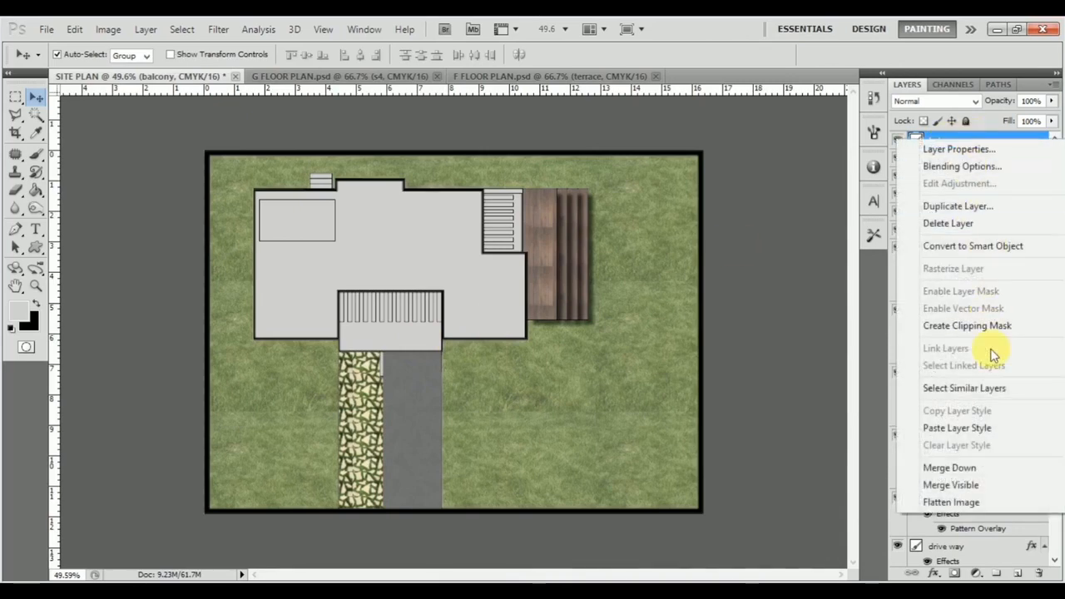
click(956, 428)
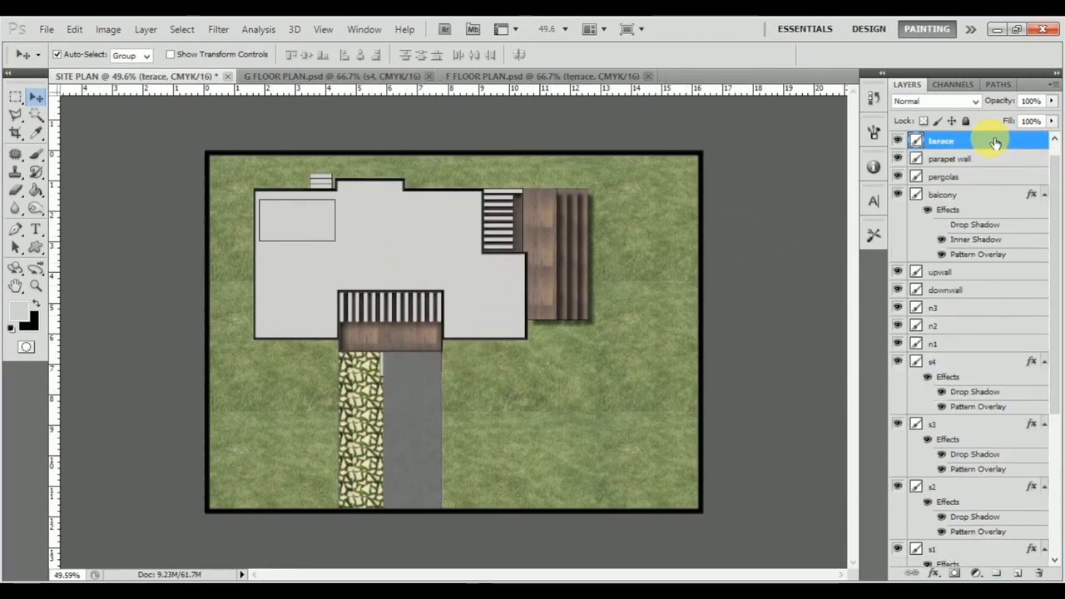
Step: Add a Pattern Overlay to the terace layer using a pale grey pattern at 34% opacity and 61% scale
double_click(994, 143)
drag(407, 107, 885, 268)
drag(767, 291, 733, 117)
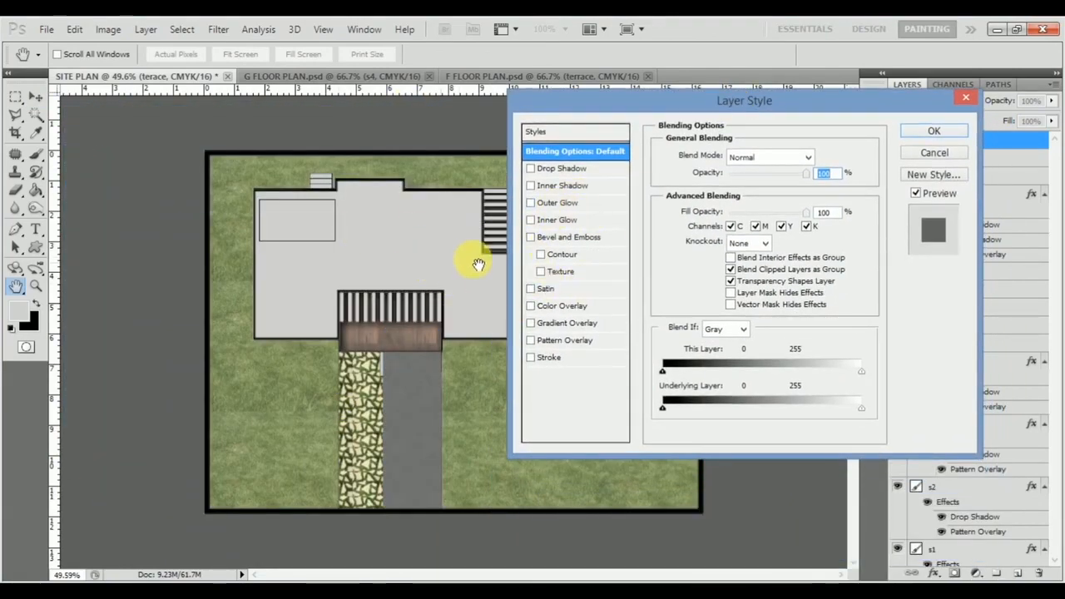
click(574, 340)
click(764, 209)
scroll(761, 336, down, 1)
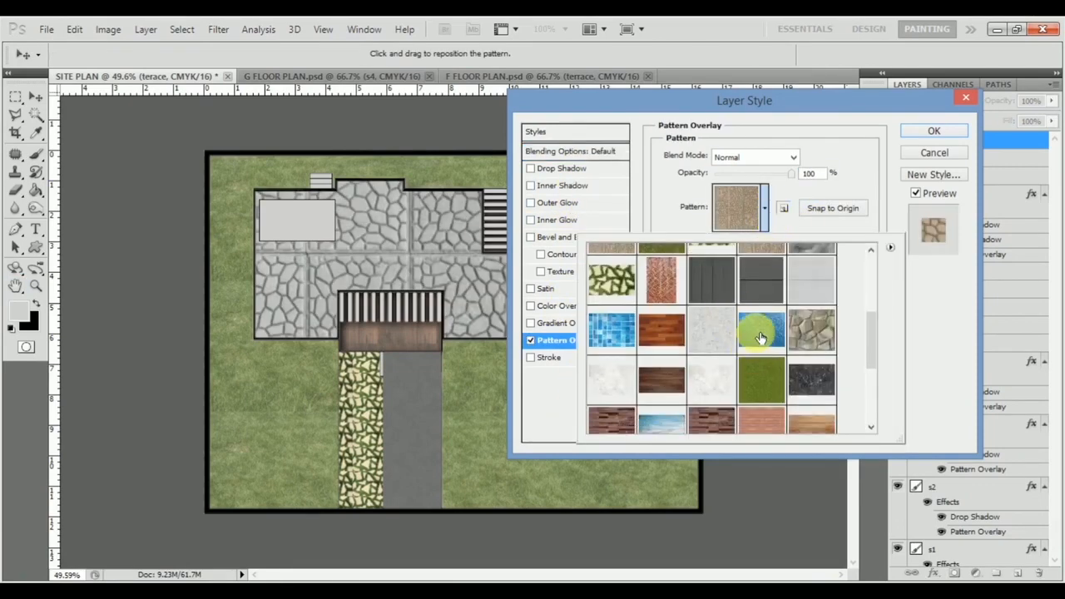
scroll(760, 328, down, 5)
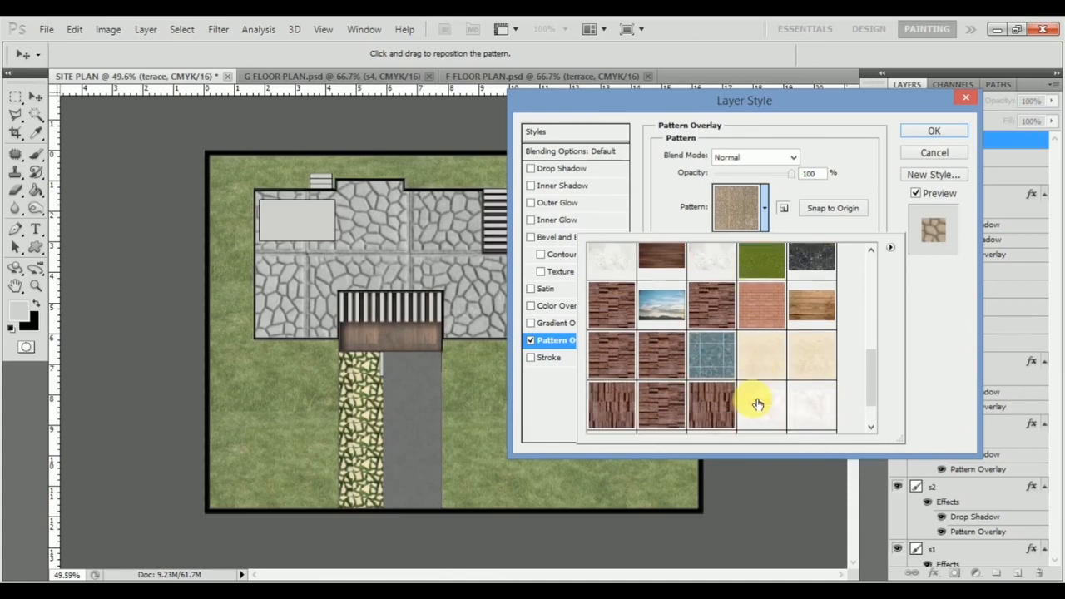
click(671, 409)
click(931, 333)
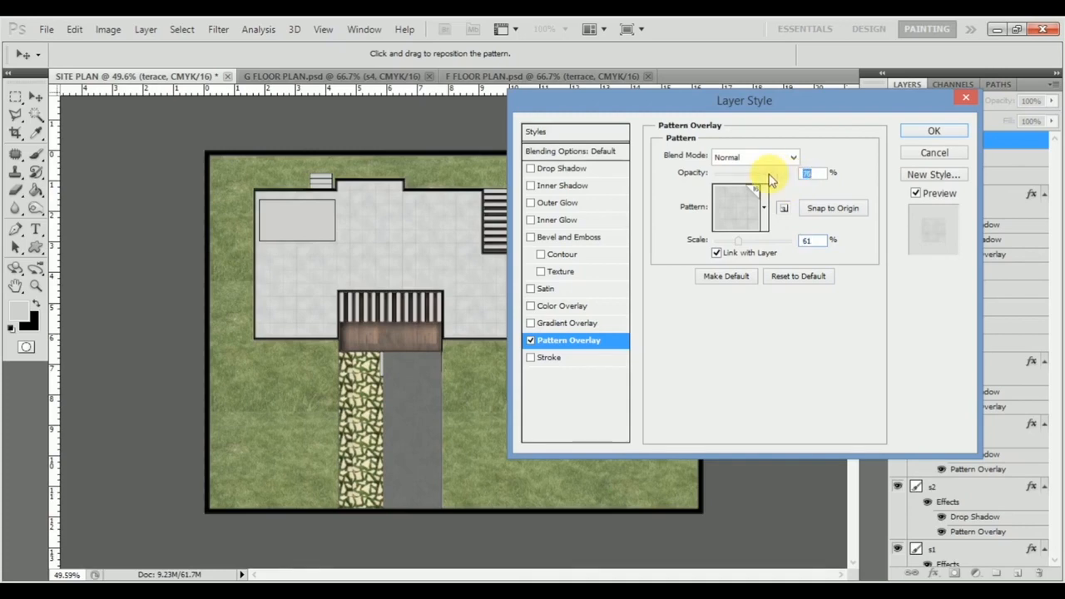
click(930, 133)
Step: Copy the layer style of Layer 4 in the back steps group of the G FLOOR PLAN document
click(371, 78)
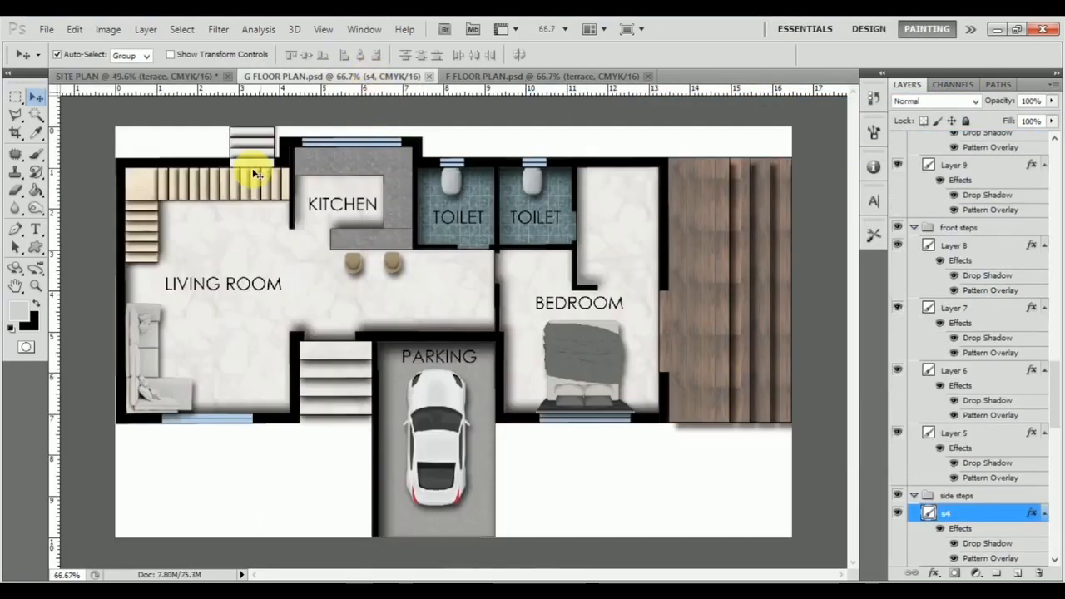
click(249, 148)
scroll(1002, 556, down, 3)
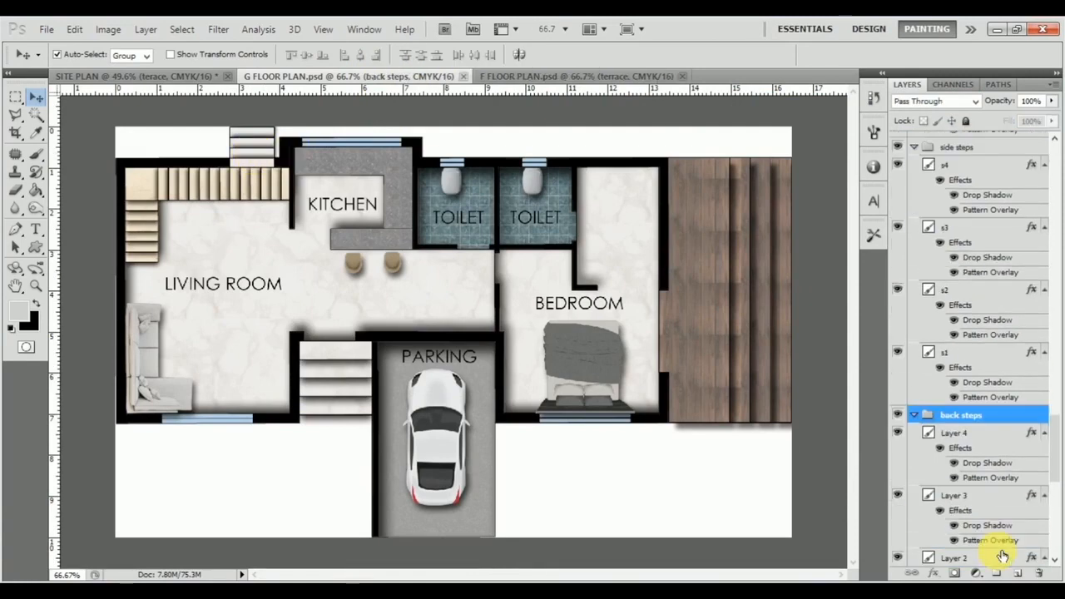
click(1003, 430)
right_click(1003, 430)
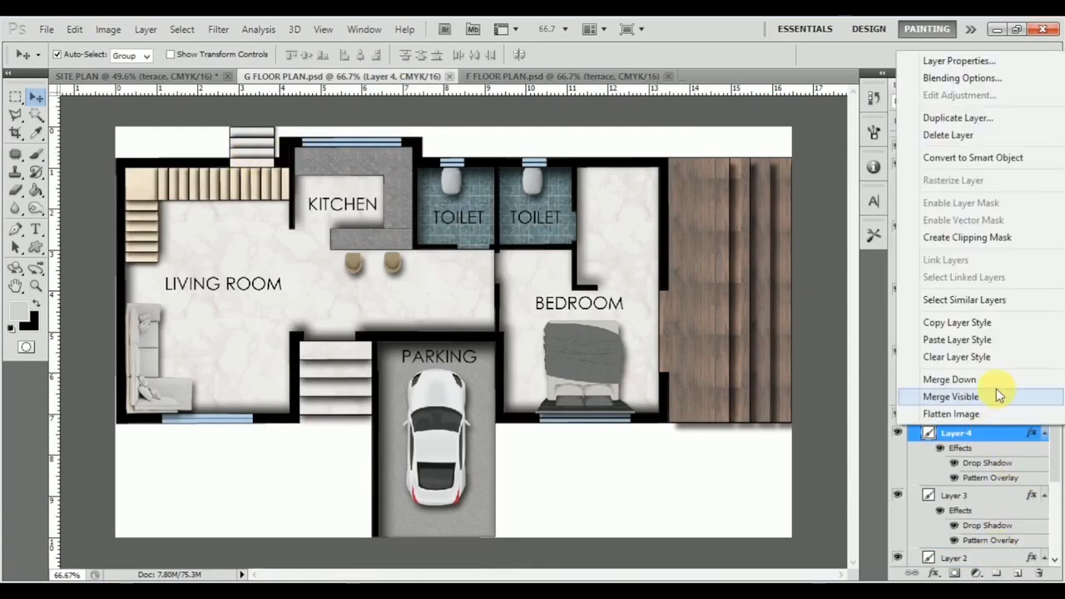
click(996, 326)
Step: Paste the copied back step style onto layers n1, n2 and n3 in the SITE PLAN document
click(151, 79)
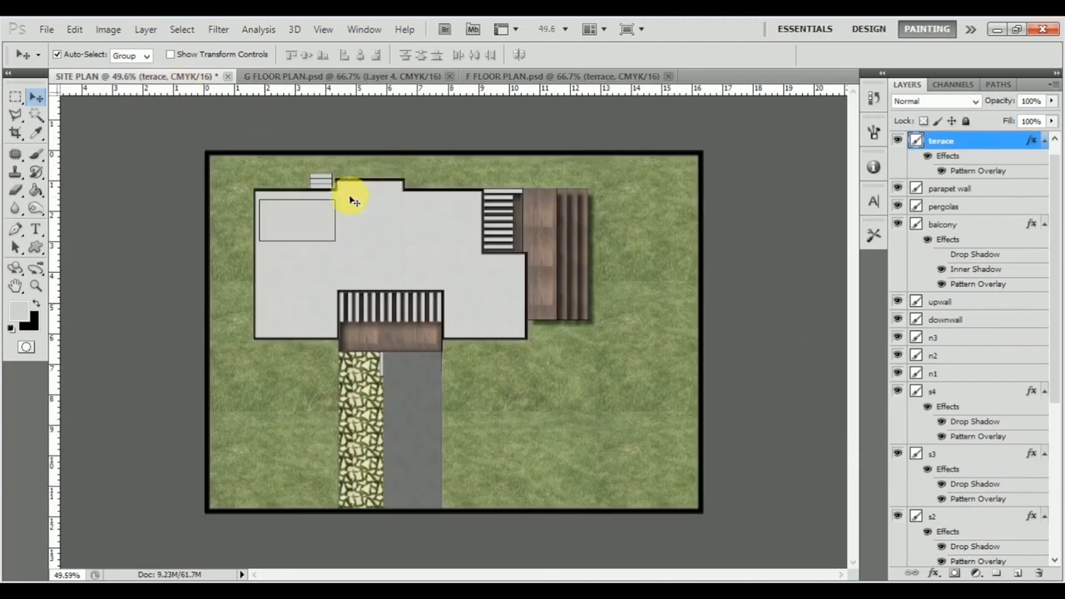
click(319, 181)
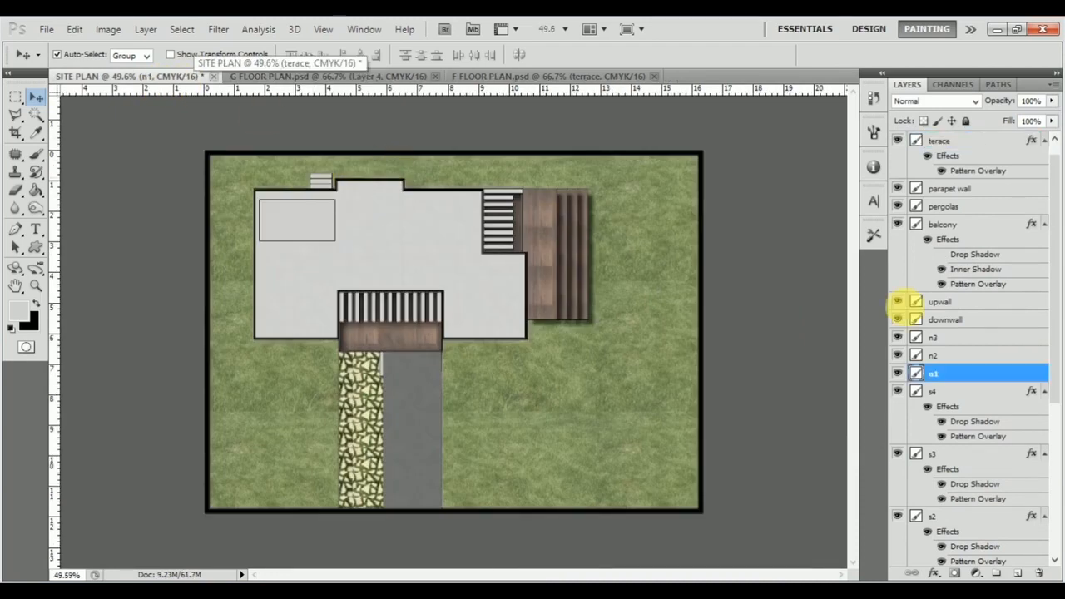
click(976, 340)
shift+click(975, 373)
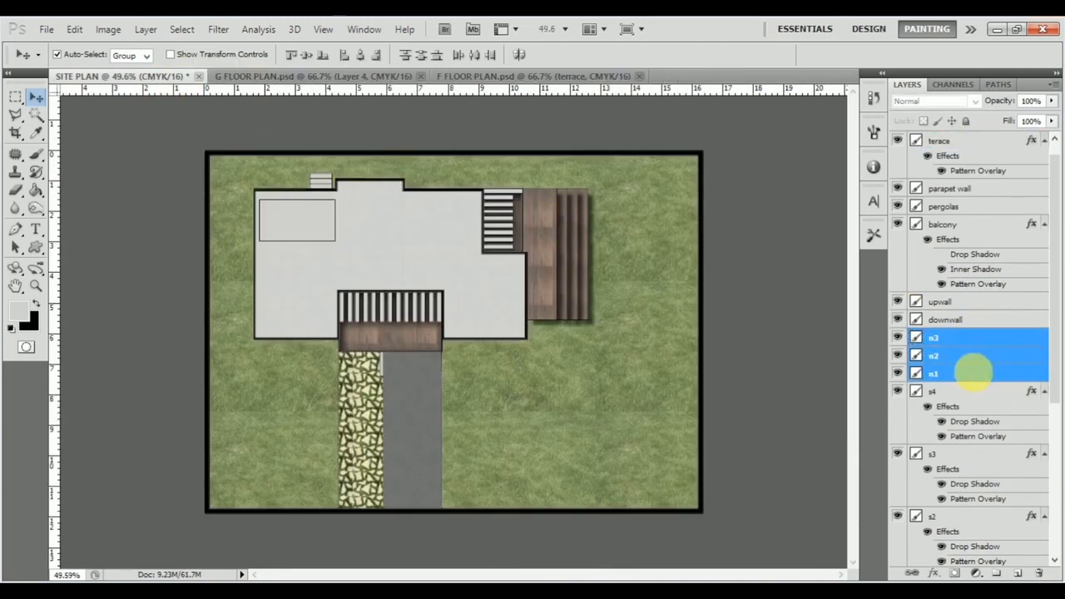
right_click(975, 372)
click(861, 499)
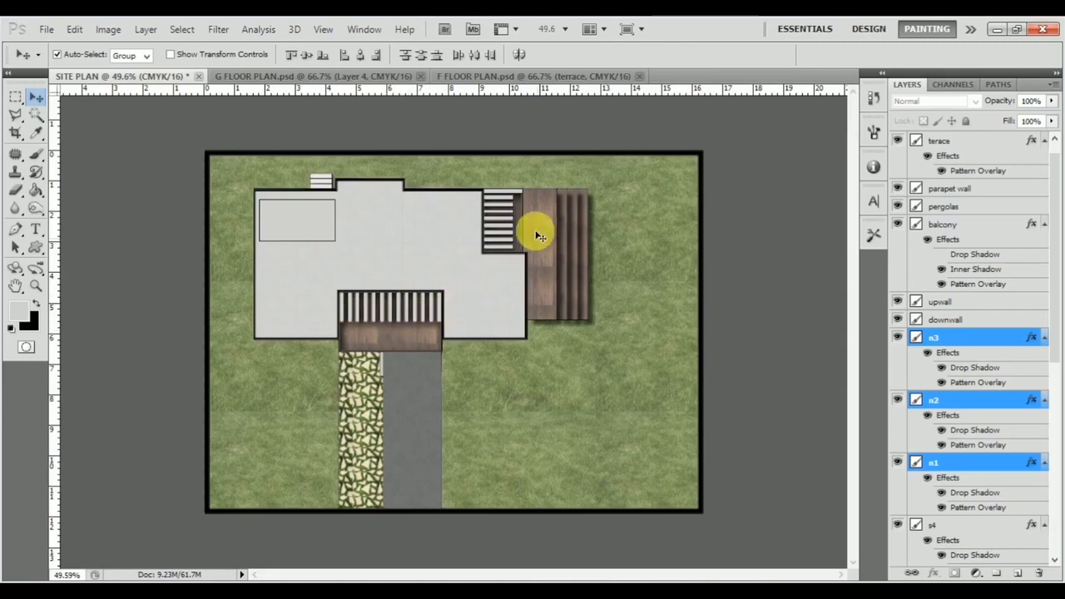
Step: Copy the layer style of Layer 27 in the inside steps group of the G FLOOR PLAN document
click(486, 76)
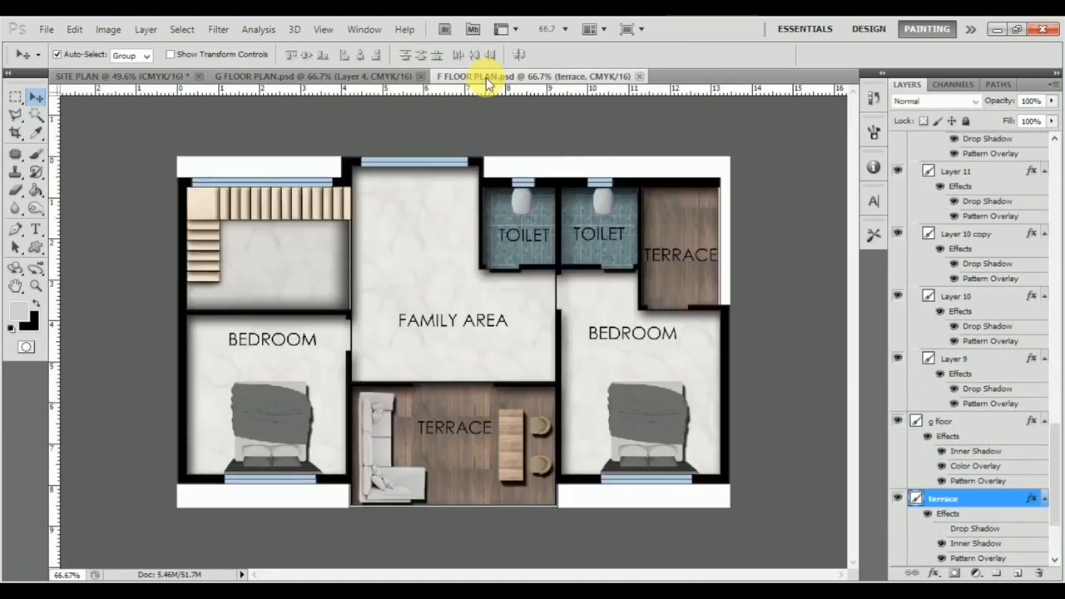
click(310, 76)
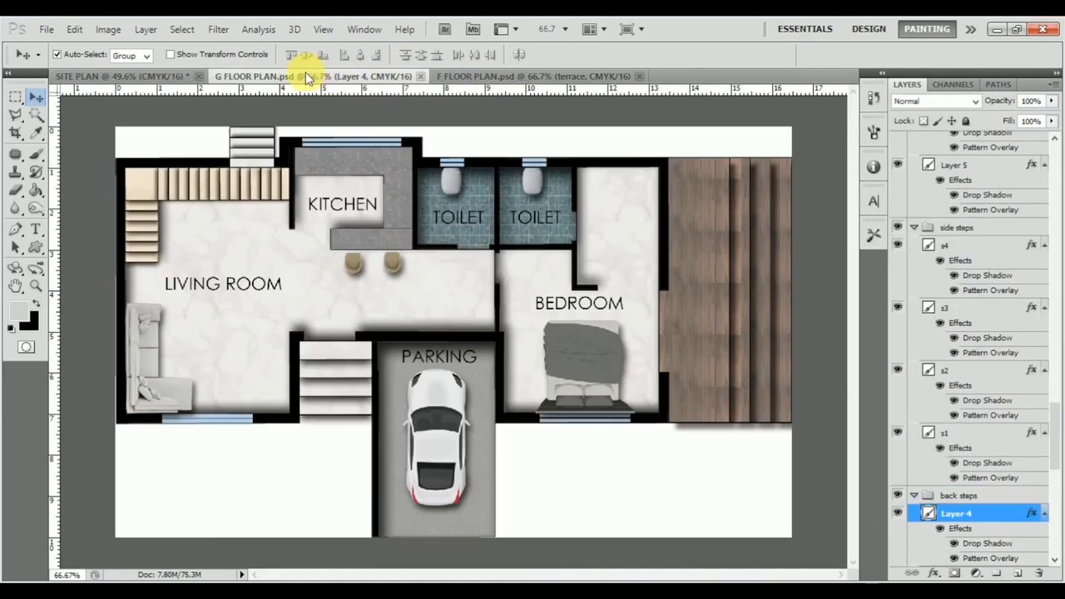
click(138, 177)
click(989, 161)
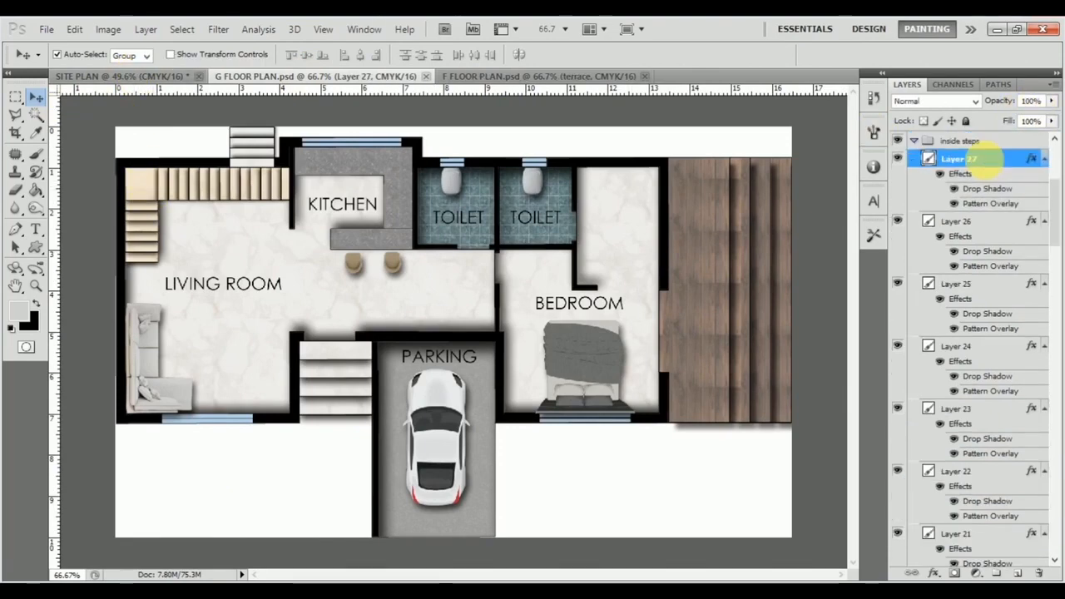
right_click(989, 161)
click(956, 450)
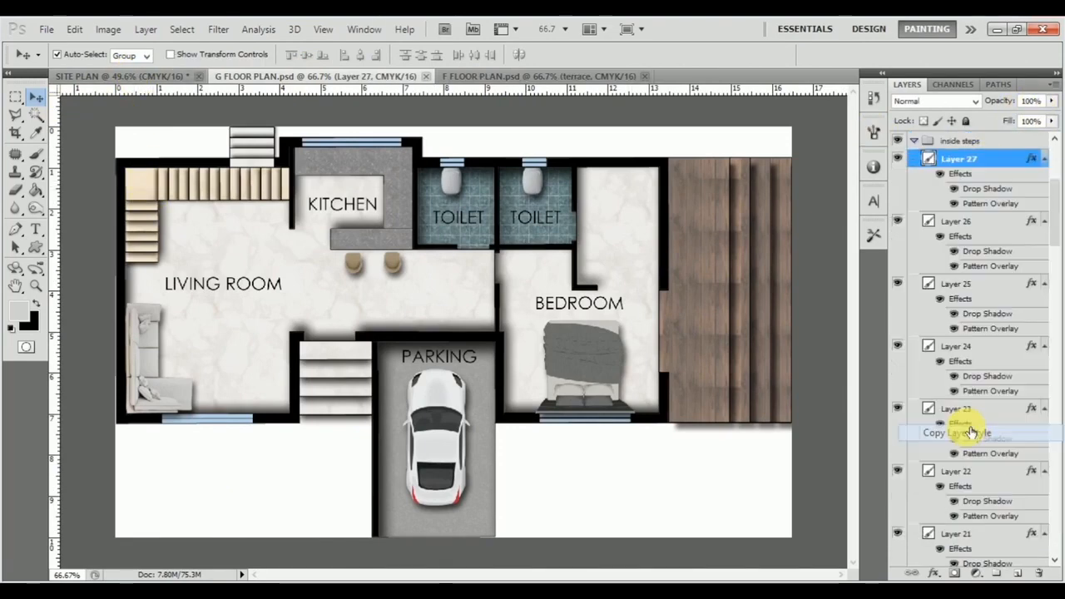
Step: Paste the copied inside step style onto the pergolas layer in the SITE PLAN document
click(148, 75)
scroll(391, 316, up, 3)
scroll(384, 297, up, 5)
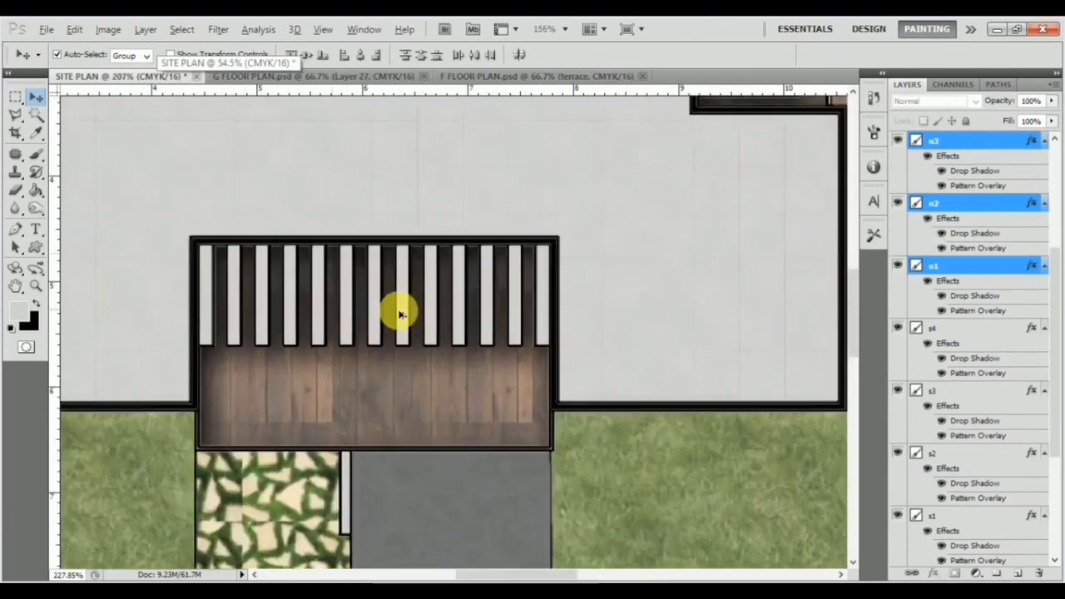
click(452, 327)
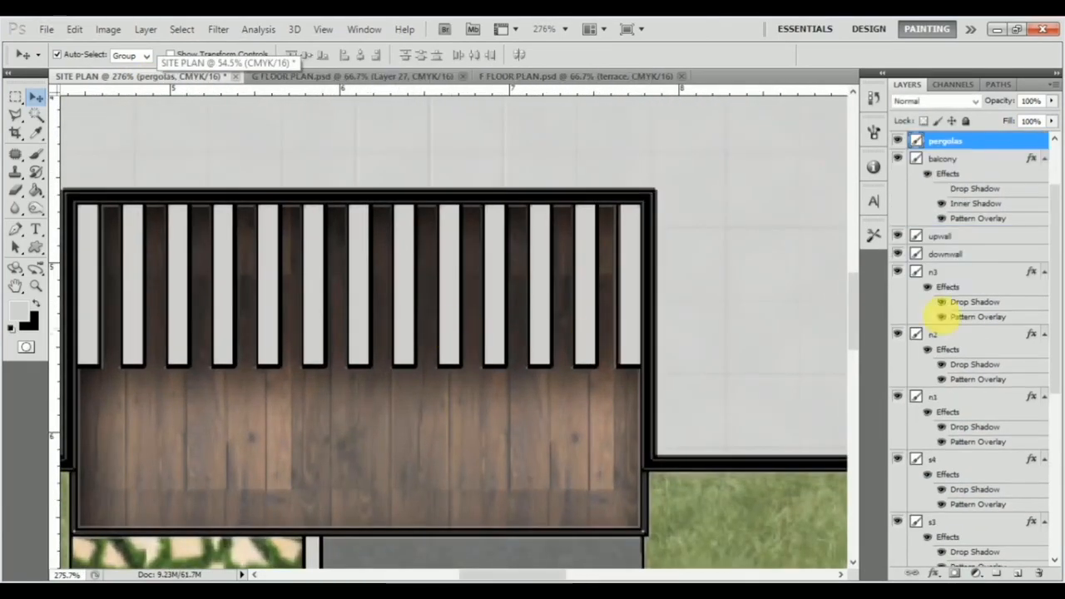
right_click(989, 141)
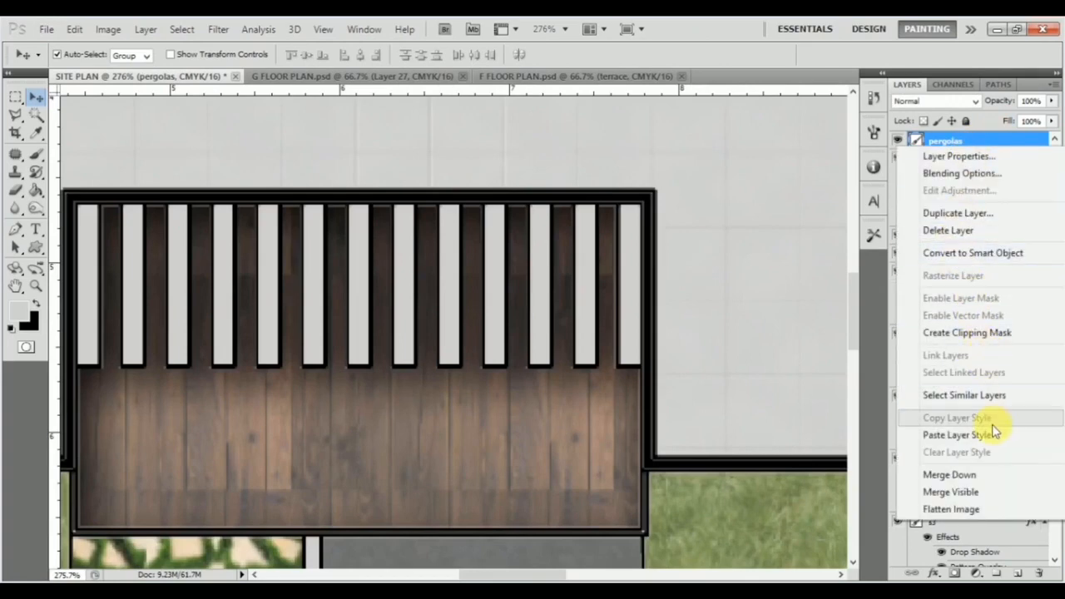
click(957, 434)
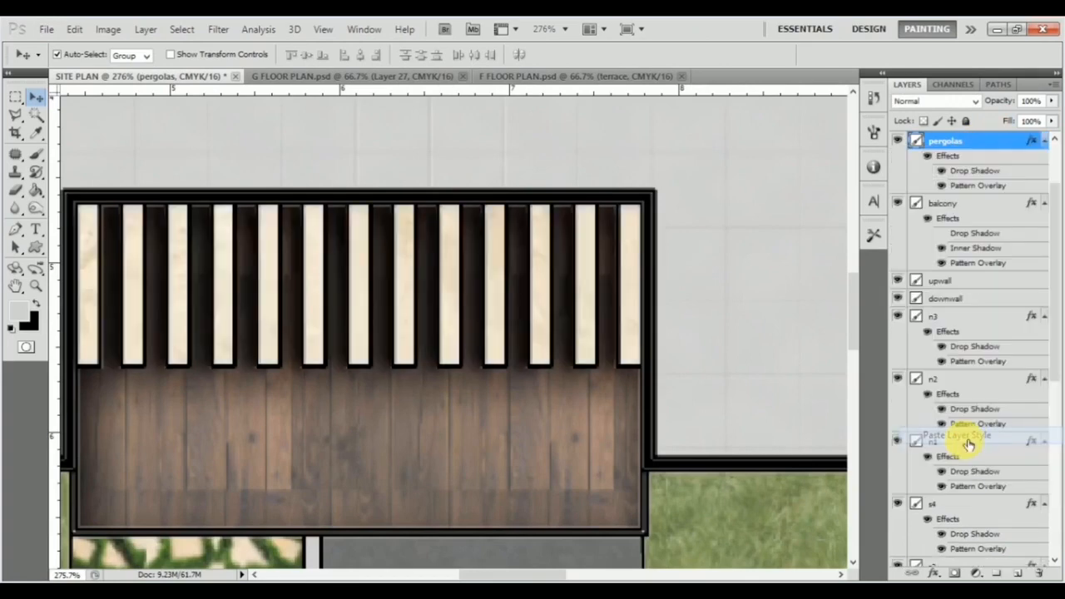
Step: Add a Pattern Overlay to the wt layer using a mottled light grey pattern at 62% opacity and 13% scale
scroll(374, 280, down, 1)
scroll(375, 282, left, 1)
scroll(374, 285, up, 4)
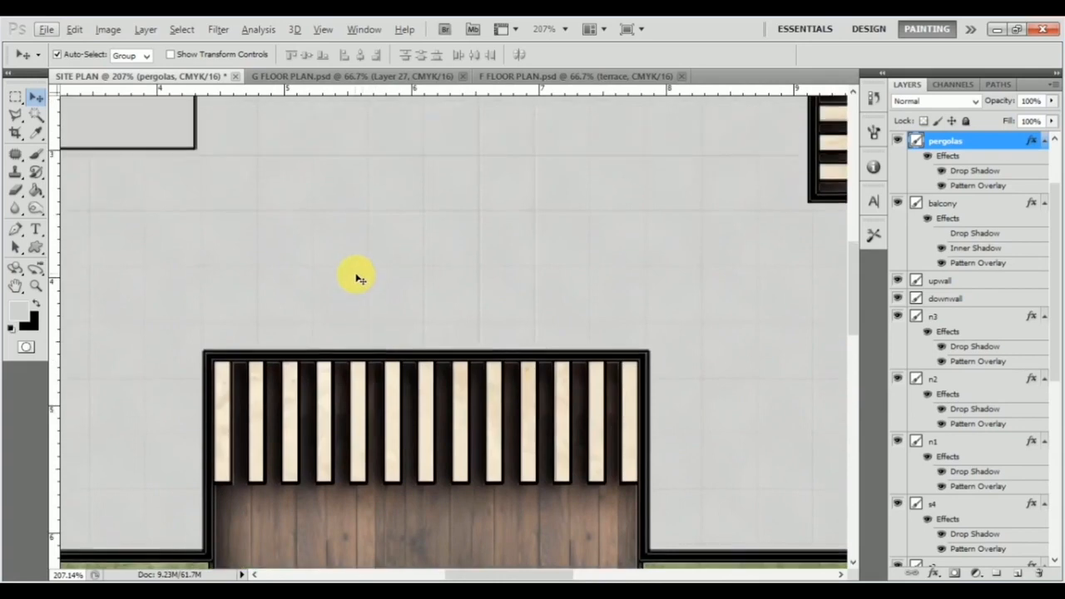
scroll(359, 278, down, 3)
scroll(360, 278, up, 2)
scroll(362, 279, left, 2)
scroll(363, 278, left, 2)
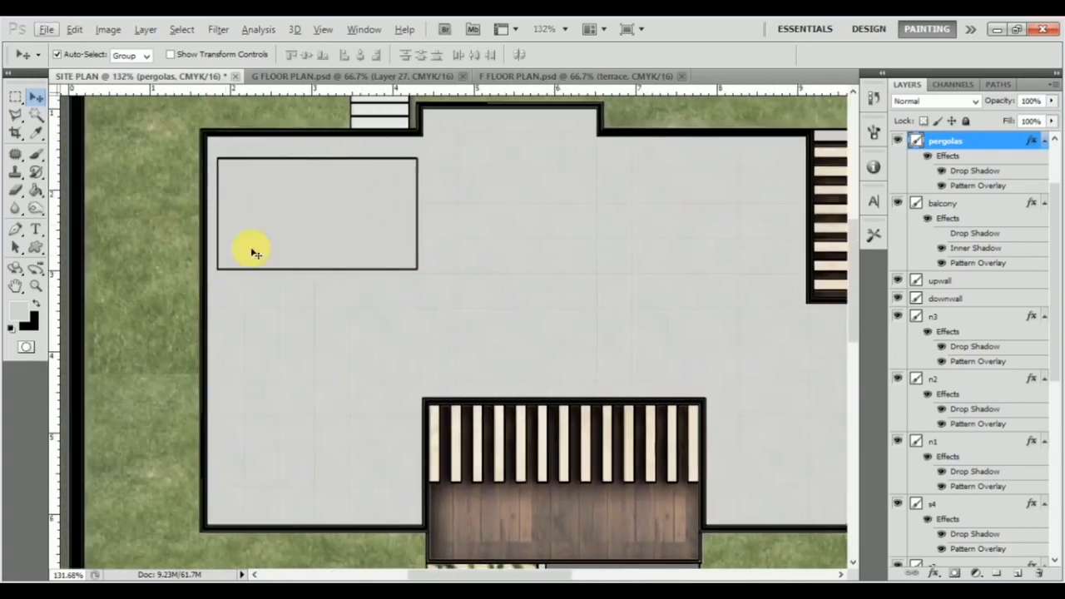
click(330, 221)
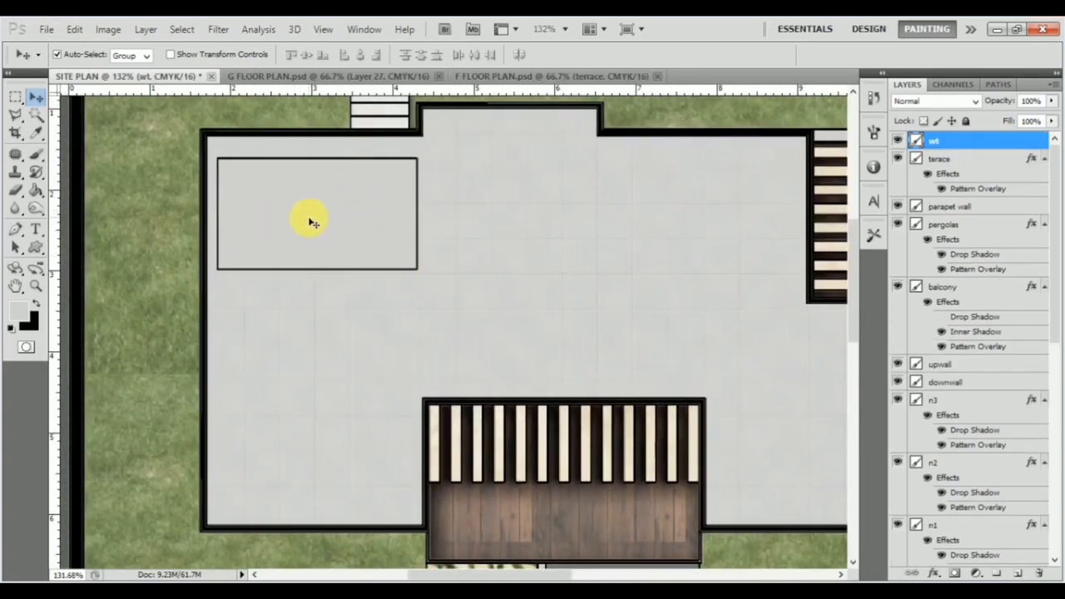
double_click(1003, 152)
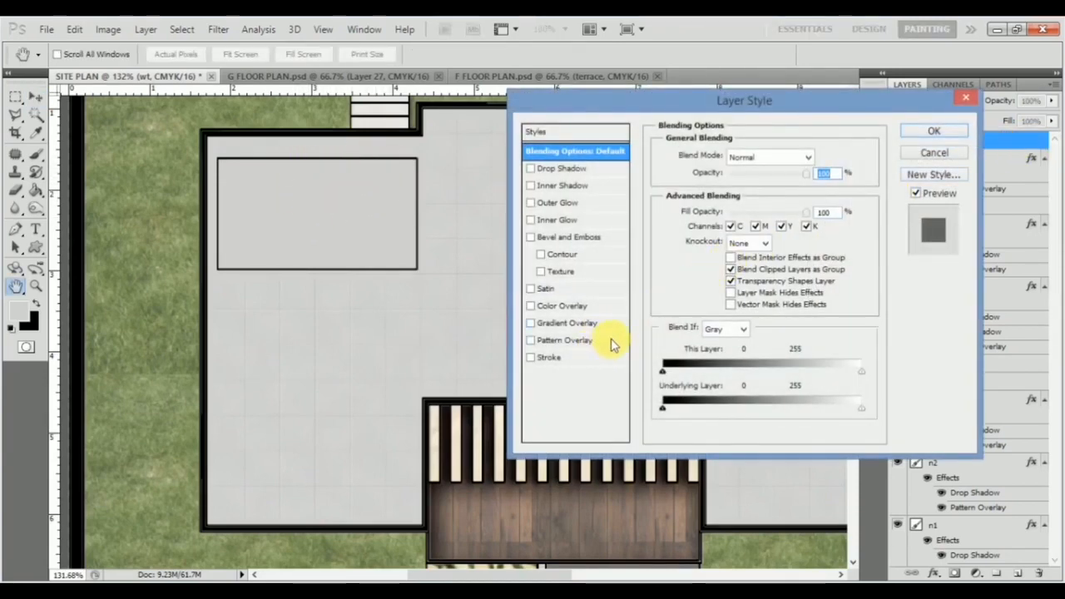
click(613, 343)
click(763, 213)
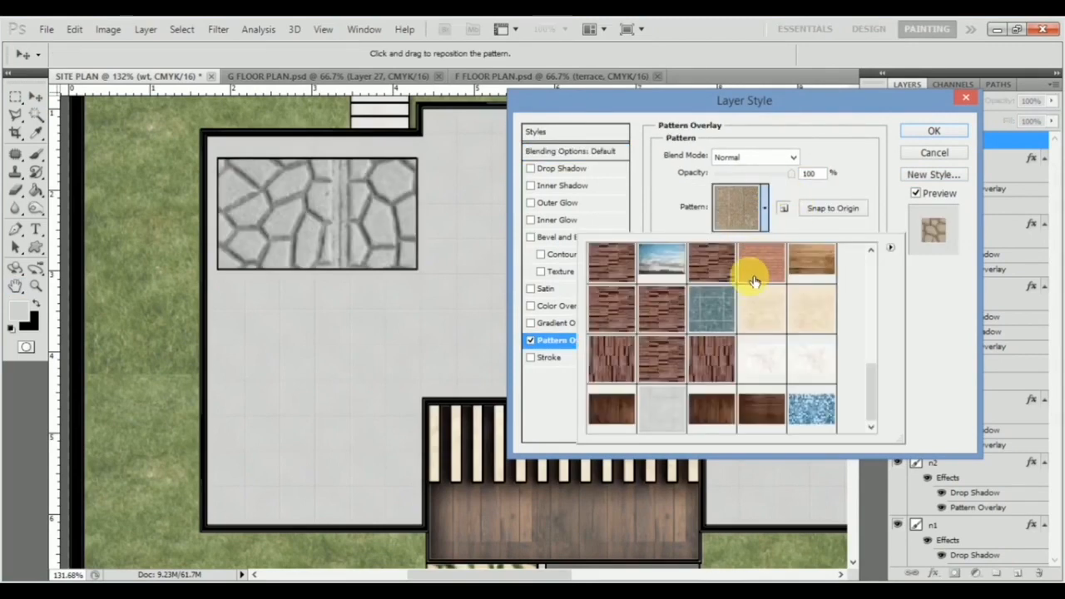
scroll(790, 366, up, 3)
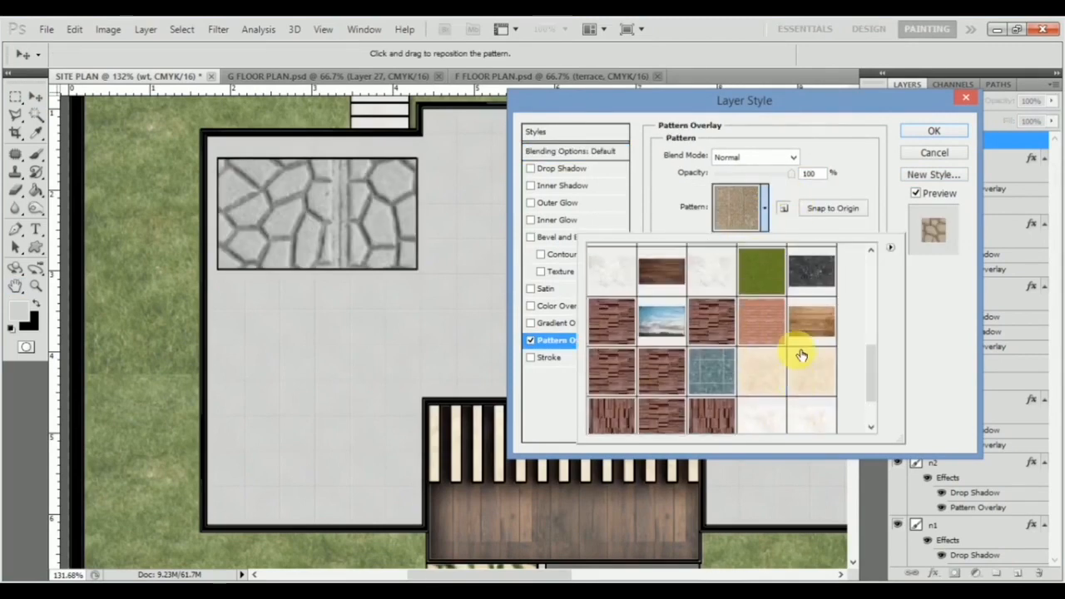
click(708, 293)
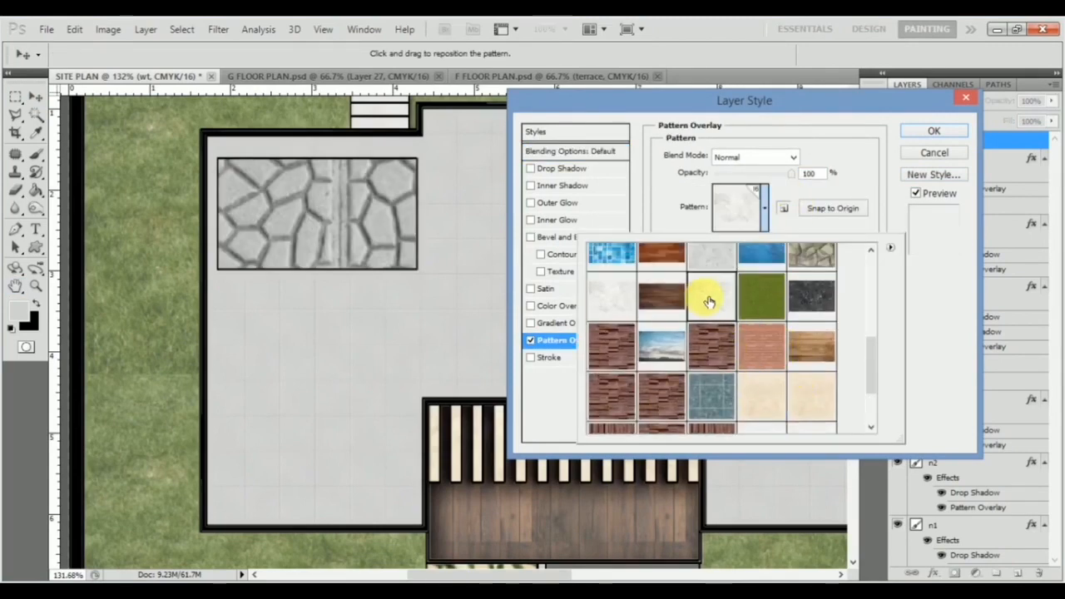
click(944, 328)
drag(755, 243, 720, 249)
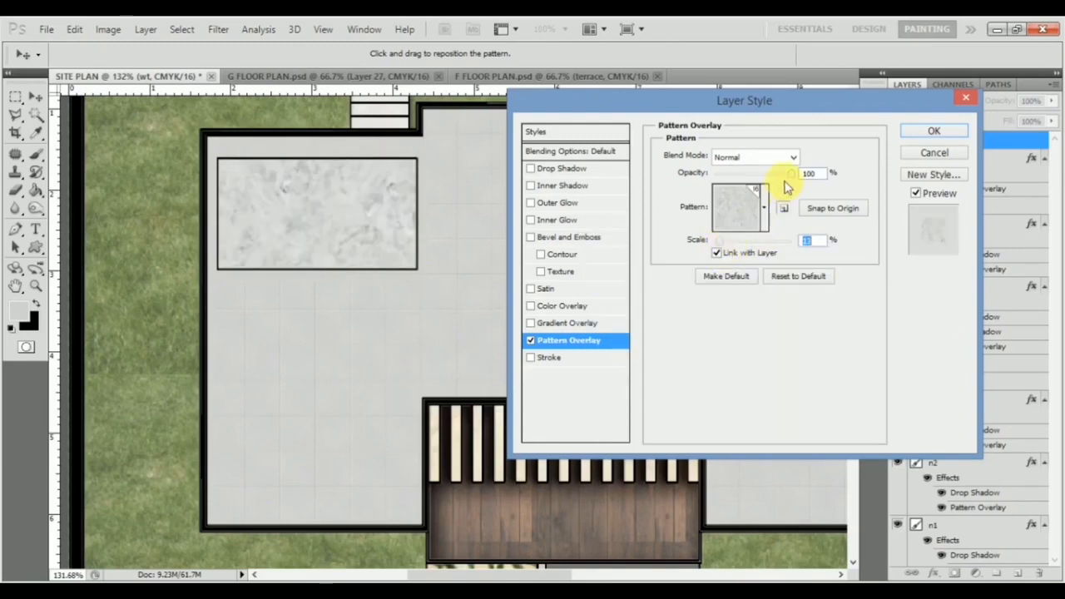
click(944, 133)
Step: Examine the whole site plan and the roof, pergolas and driveway areas for missing depth and shading
scroll(393, 302, down, 4)
drag(419, 302, 357, 278)
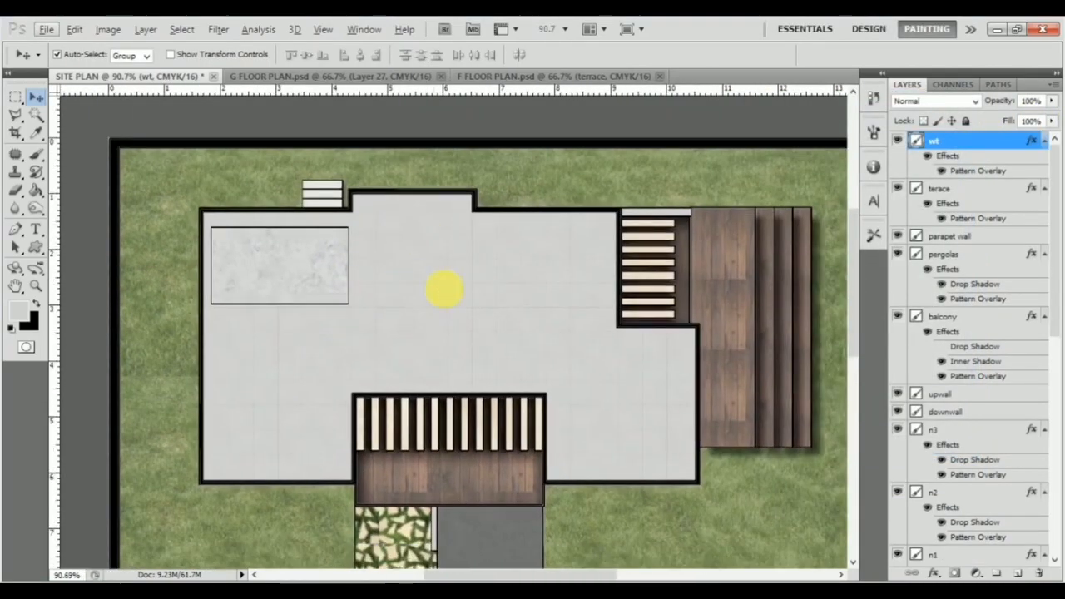
scroll(466, 229, down, 3)
scroll(416, 344, down, 2)
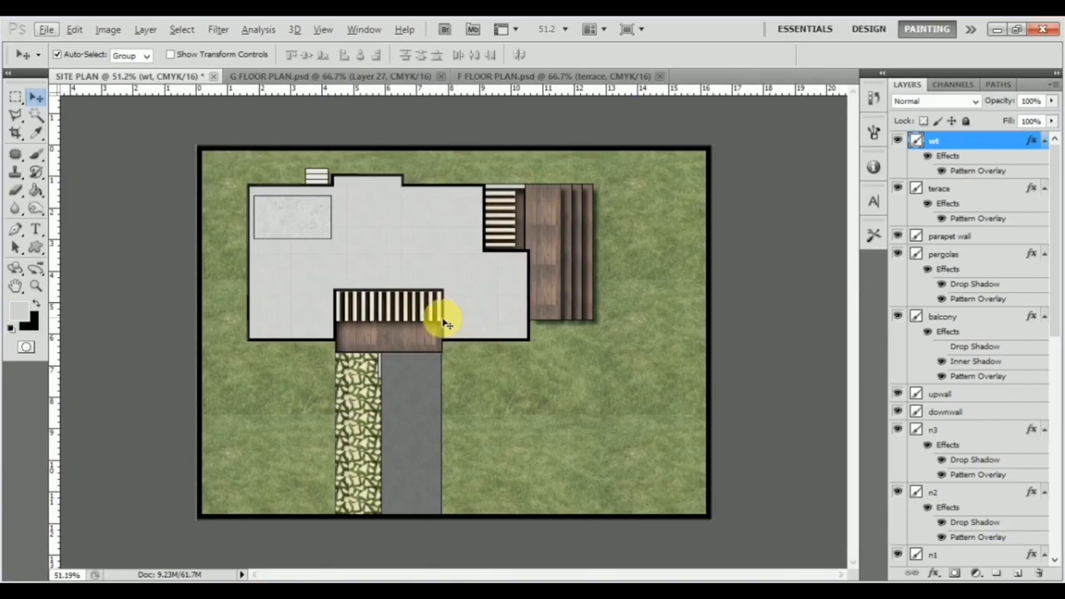
scroll(393, 324, up, 3)
drag(420, 314, 495, 288)
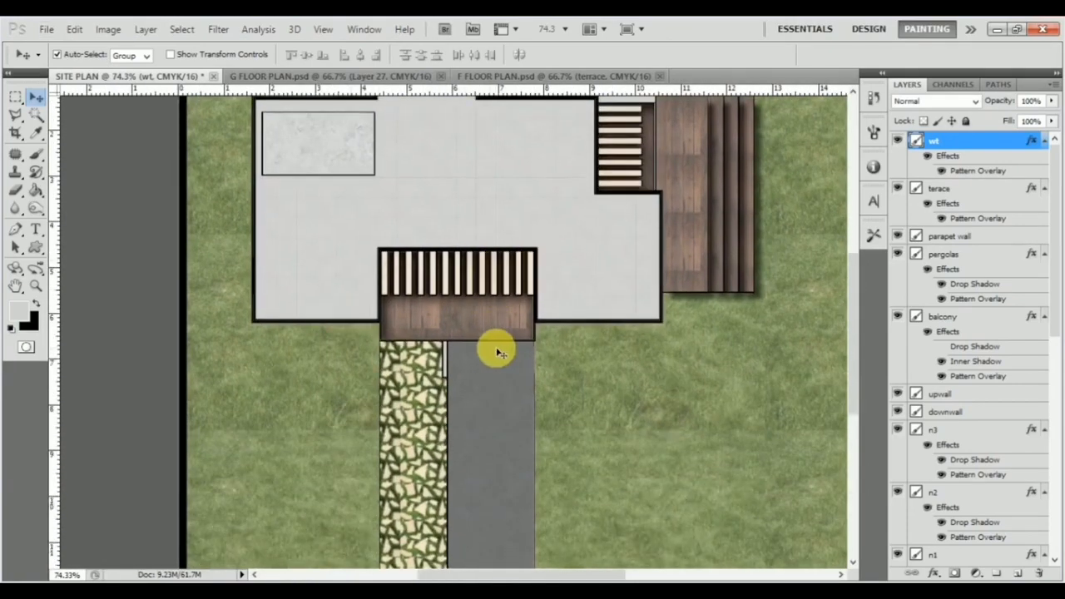
scroll(497, 351, up, 3)
scroll(479, 304, down, 1)
scroll(463, 303, down, 1)
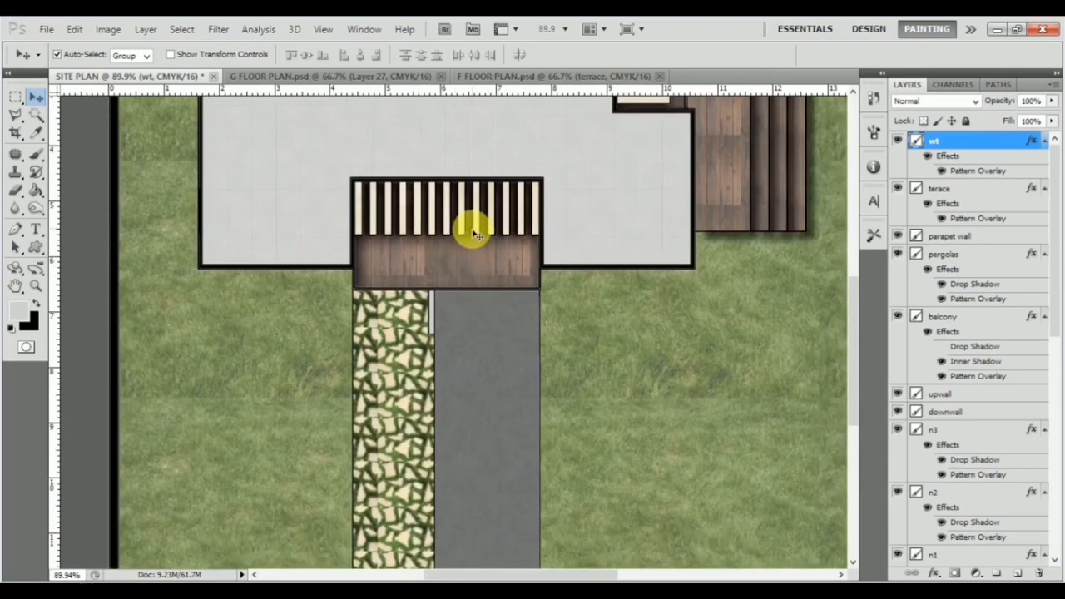
scroll(582, 245, up, 2)
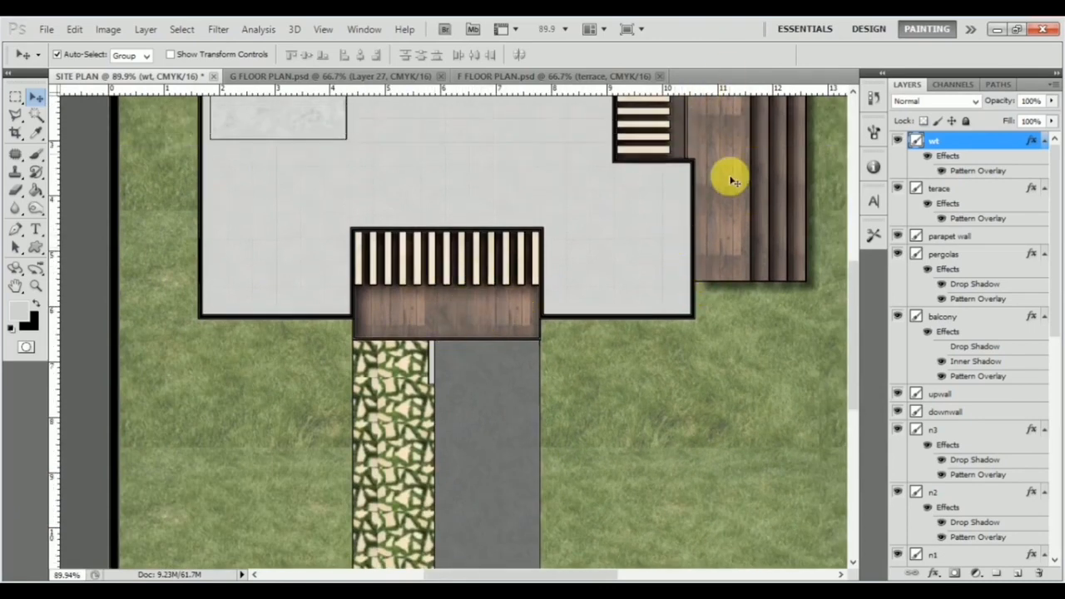
scroll(514, 319, down, 1)
scroll(516, 308, up, 1)
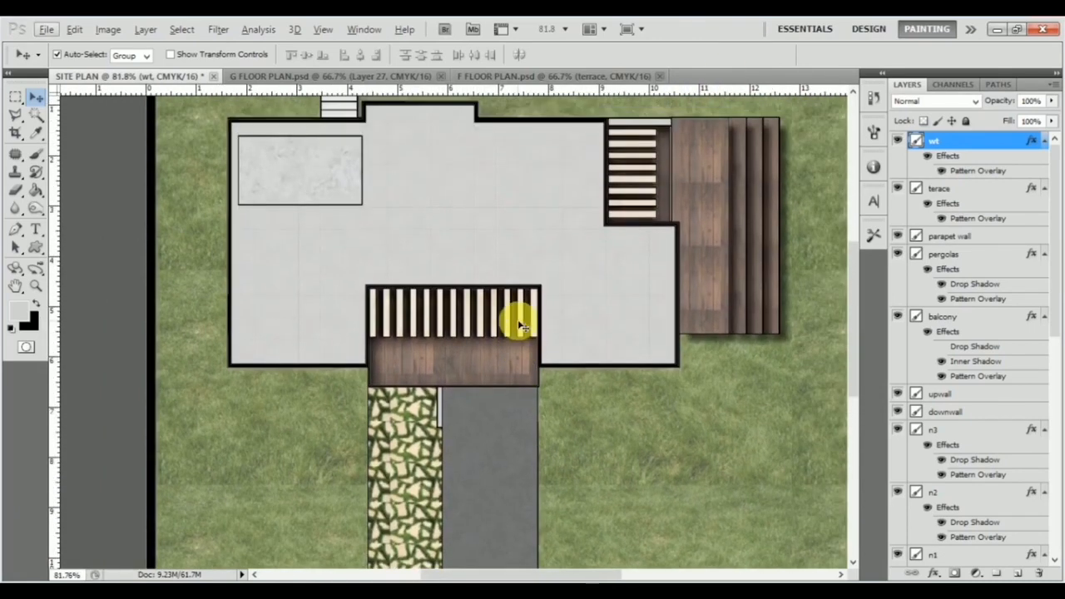
Step: Add an Inner Shadow to the terace layer with a distance of 8 px and a size of 8 px
click(640, 320)
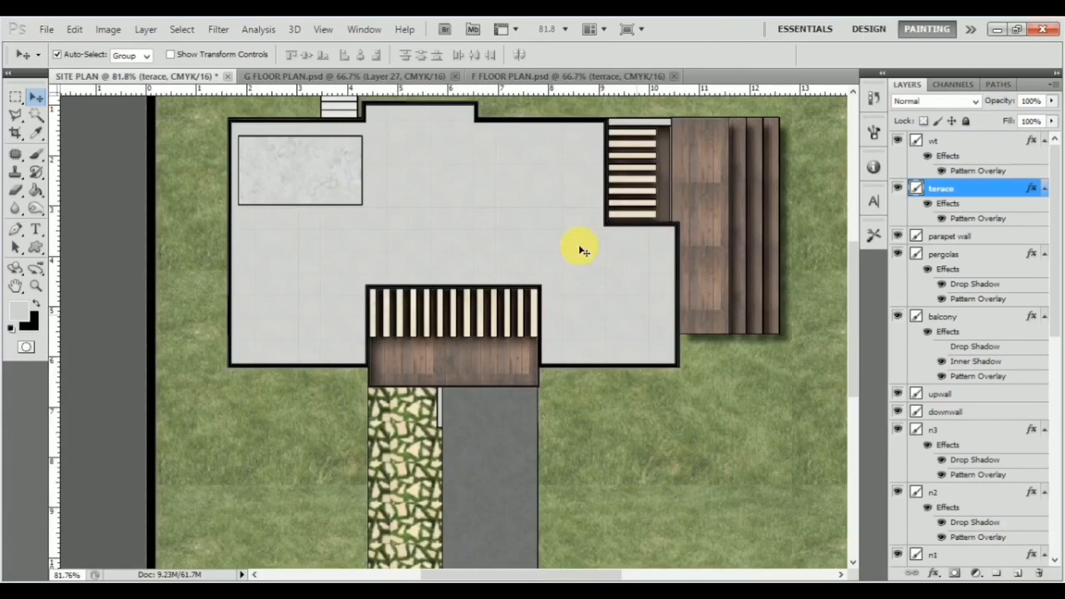
double_click(989, 191)
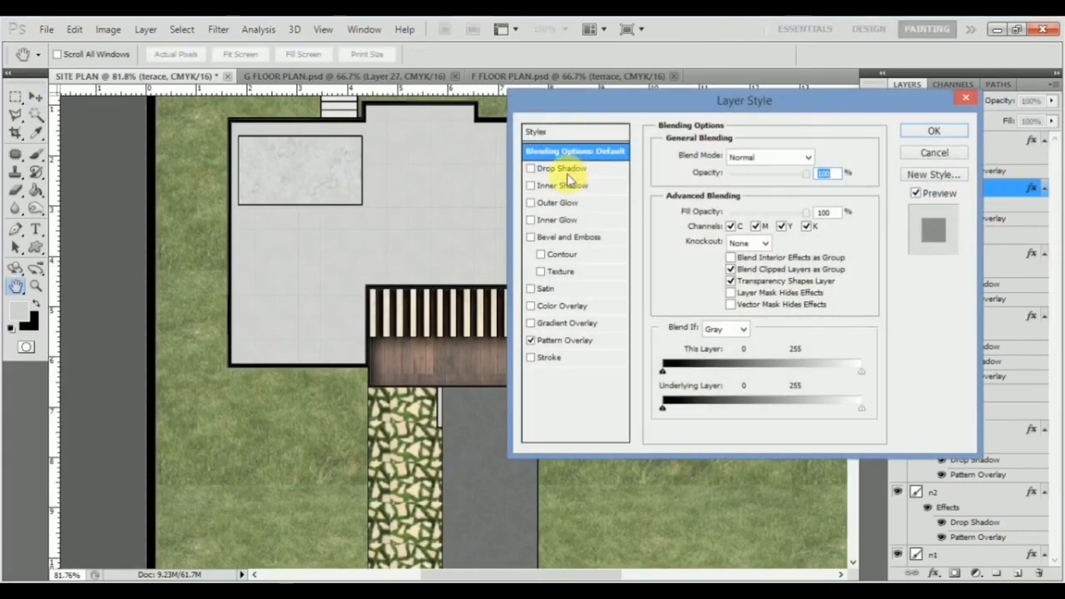
click(560, 188)
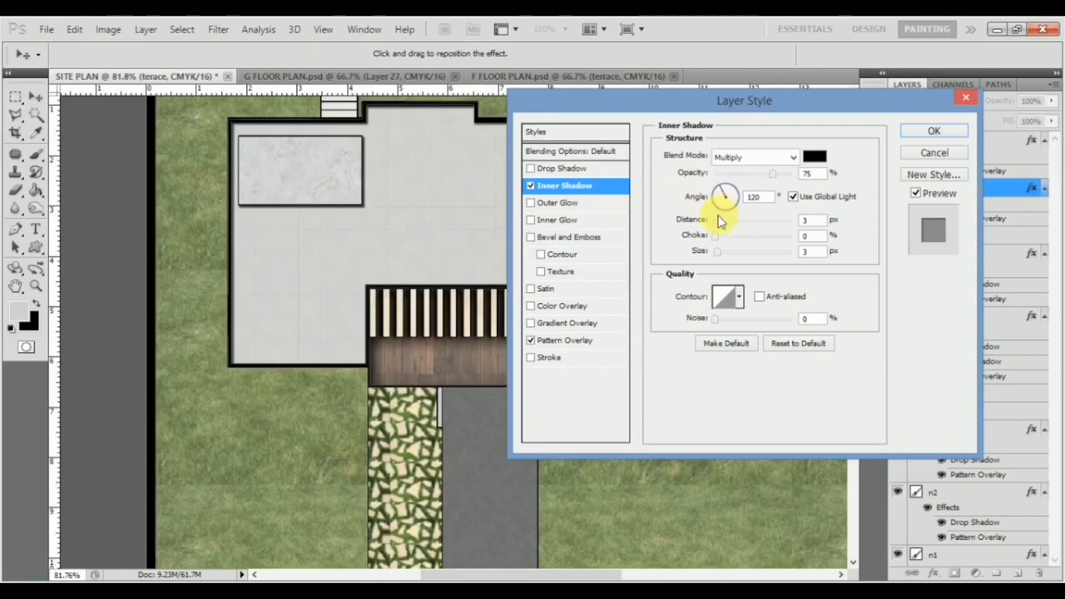
drag(718, 221, 721, 255)
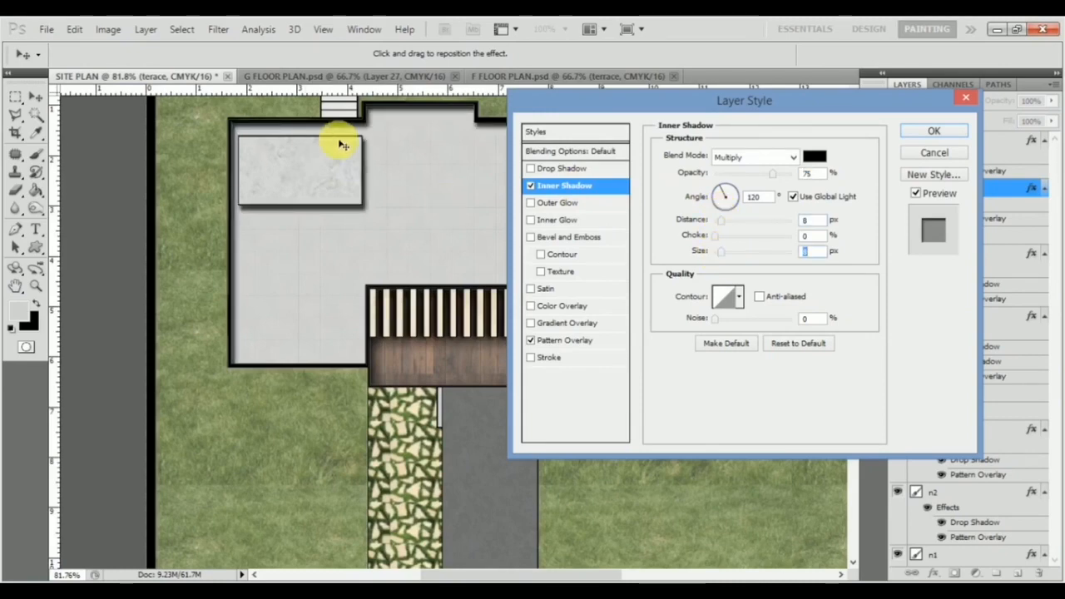
click(933, 133)
Step: Examine the terrace's inner shadow along the parapet walls, the pergolas and the rectangular slab
scroll(558, 340, down, 2)
scroll(475, 280, up, 2)
scroll(452, 281, up, 2)
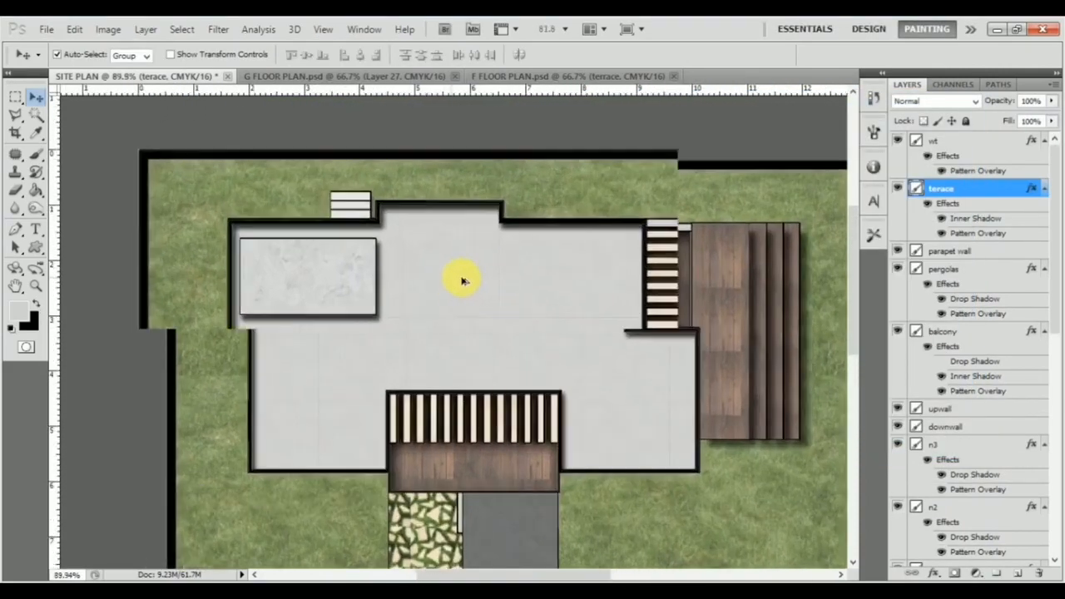
scroll(452, 281, up, 2)
scroll(623, 320, left, 2)
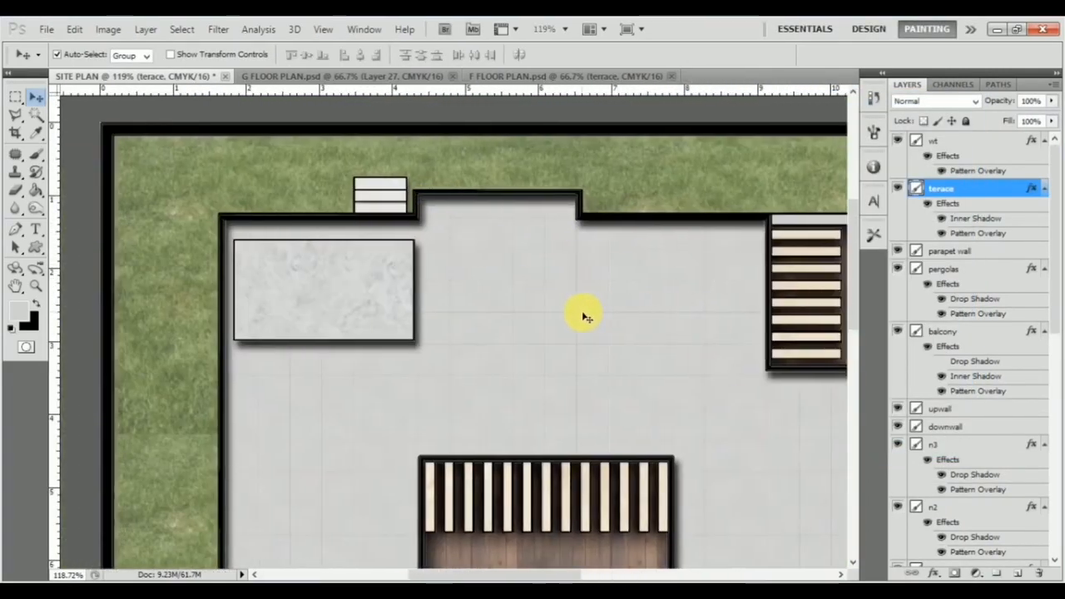
scroll(585, 317, down, 2)
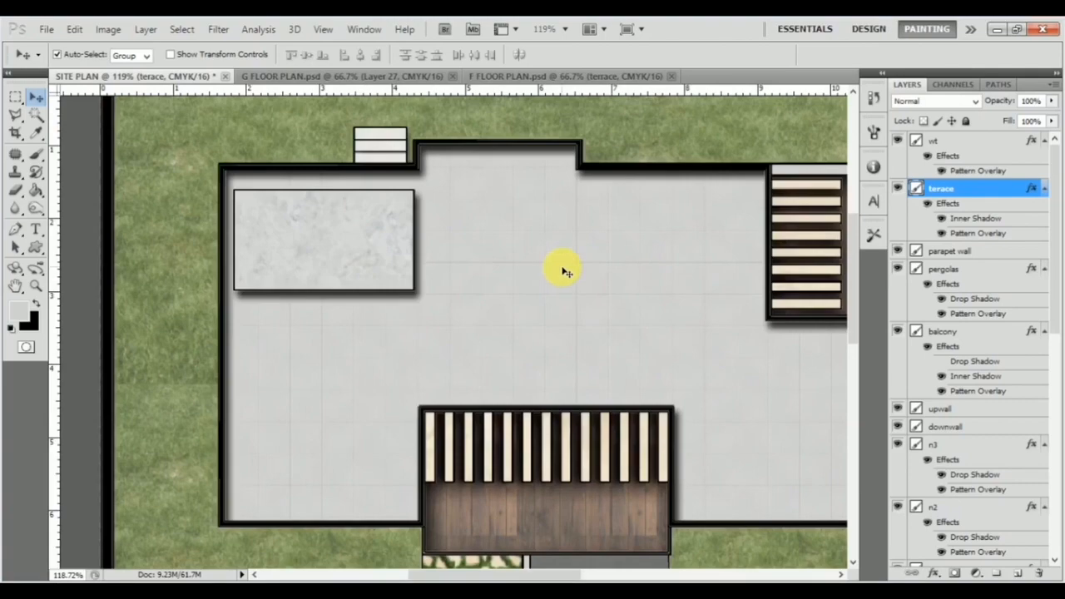
scroll(561, 270, down, 5)
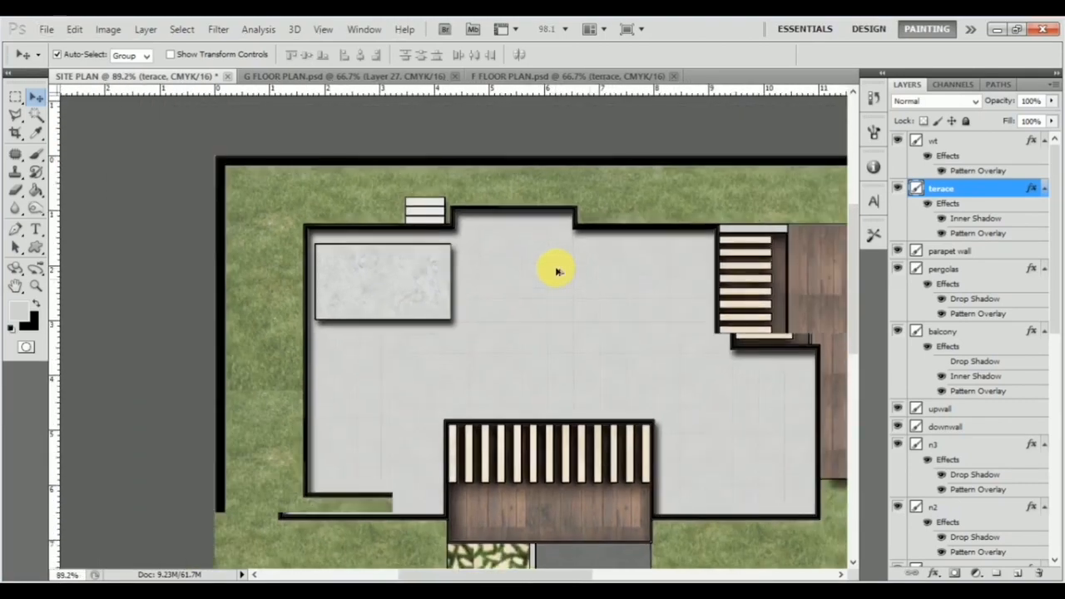
scroll(554, 282, down, 3)
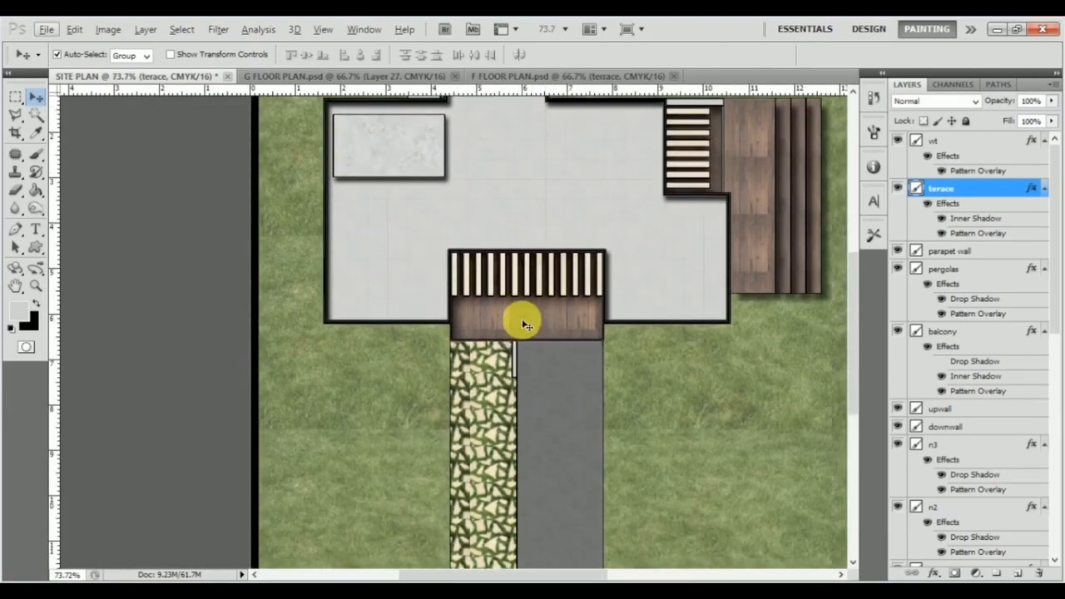
scroll(518, 316, right, 1)
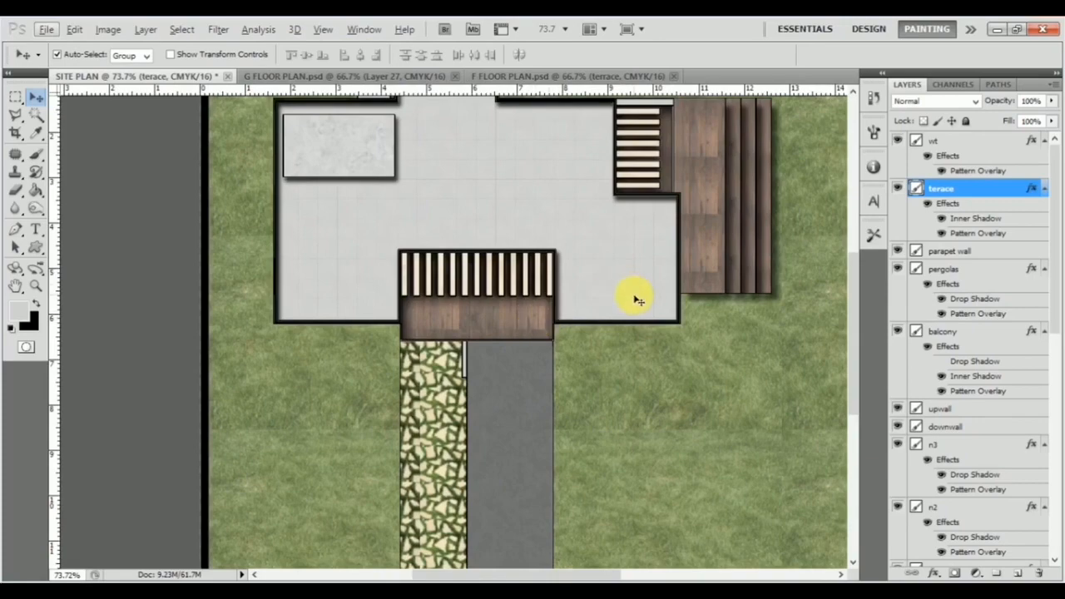
Step: Add a Drop Shadow to the terace layer with global light off, an angle of 144° and a size of 14 px
double_click(940, 186)
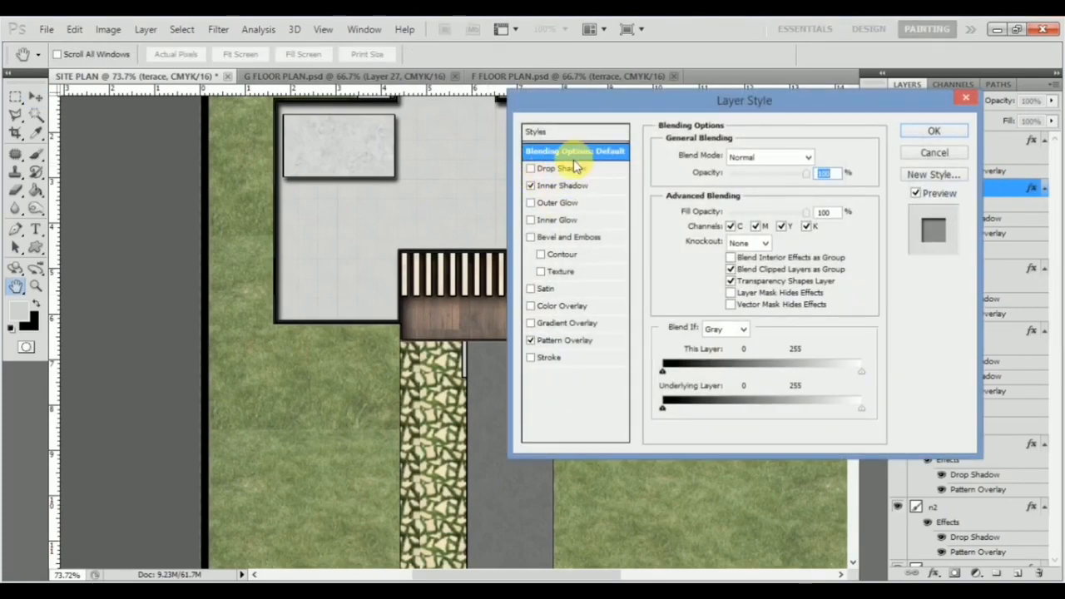
click(604, 171)
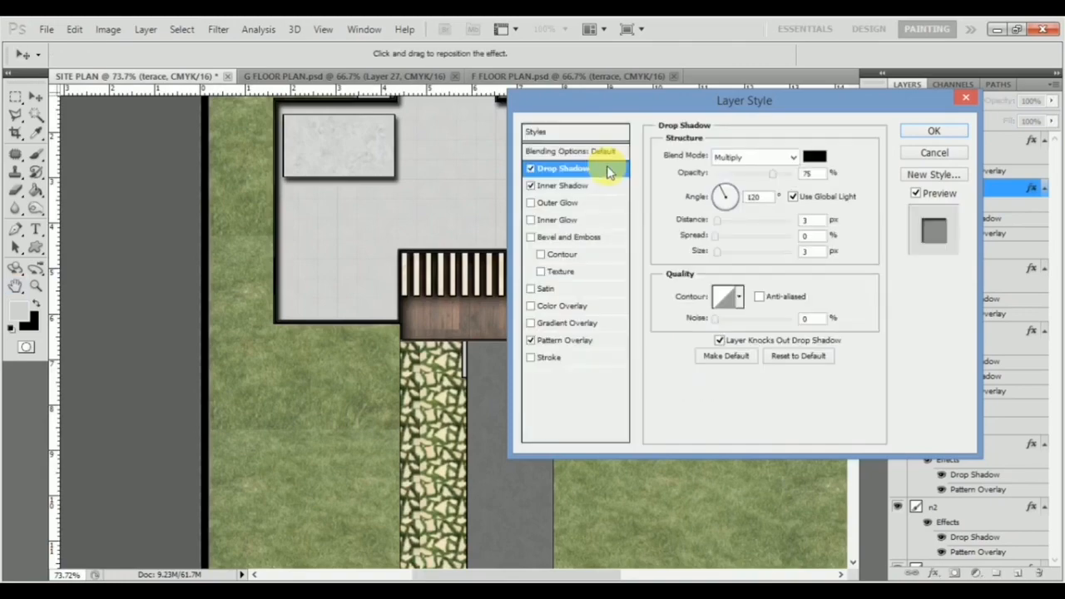
drag(677, 94, 262, 135)
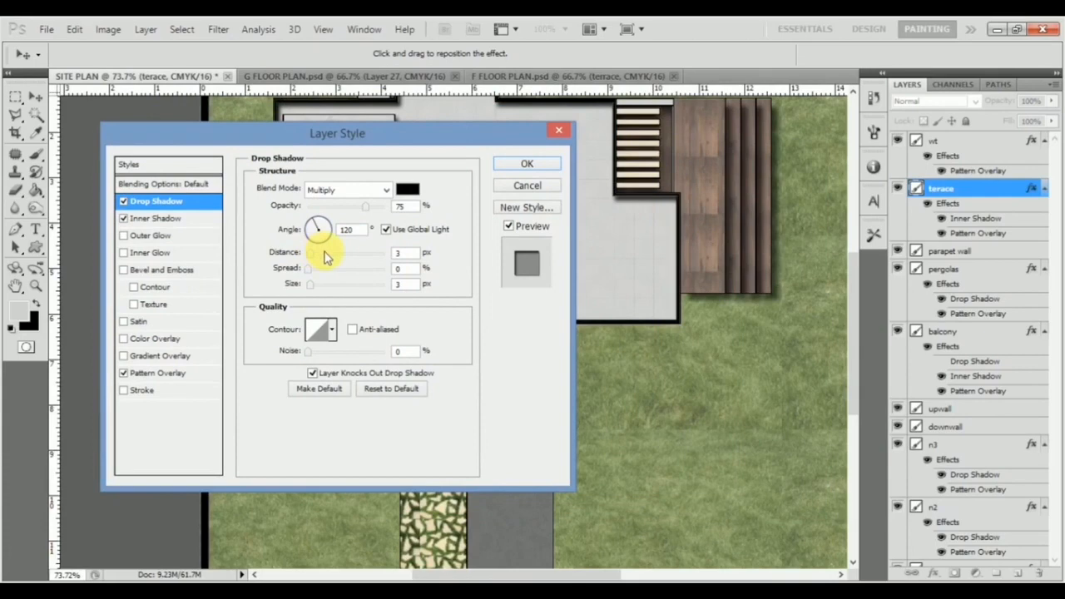
drag(319, 256, 323, 256)
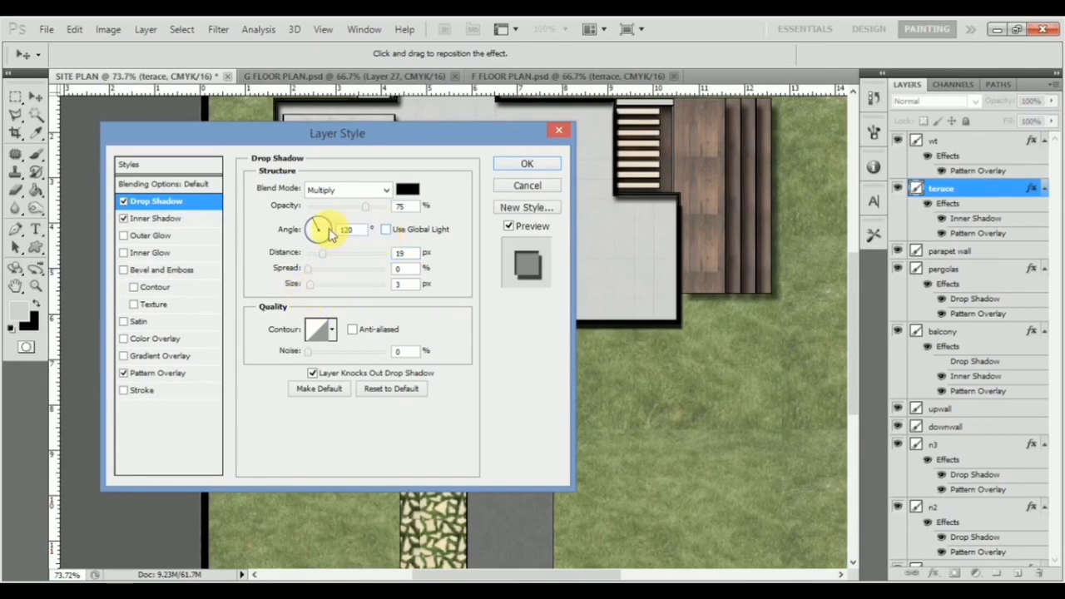
mouse_move(315, 233)
mouse_down()
mouse_move(316, 254)
mouse_move(319, 214)
mouse_up()
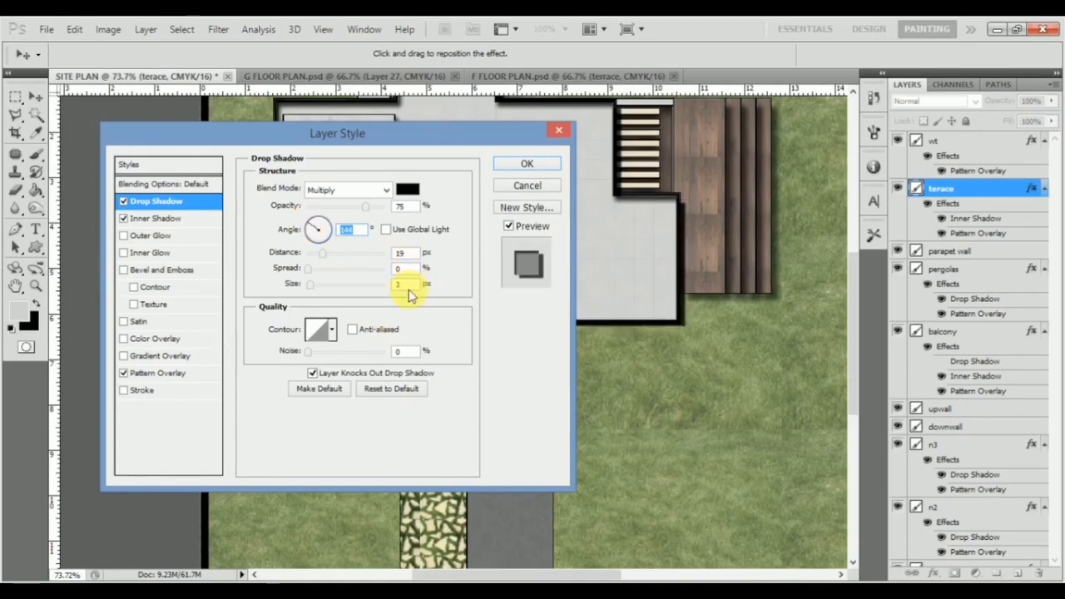
click(371, 285)
click(371, 285)
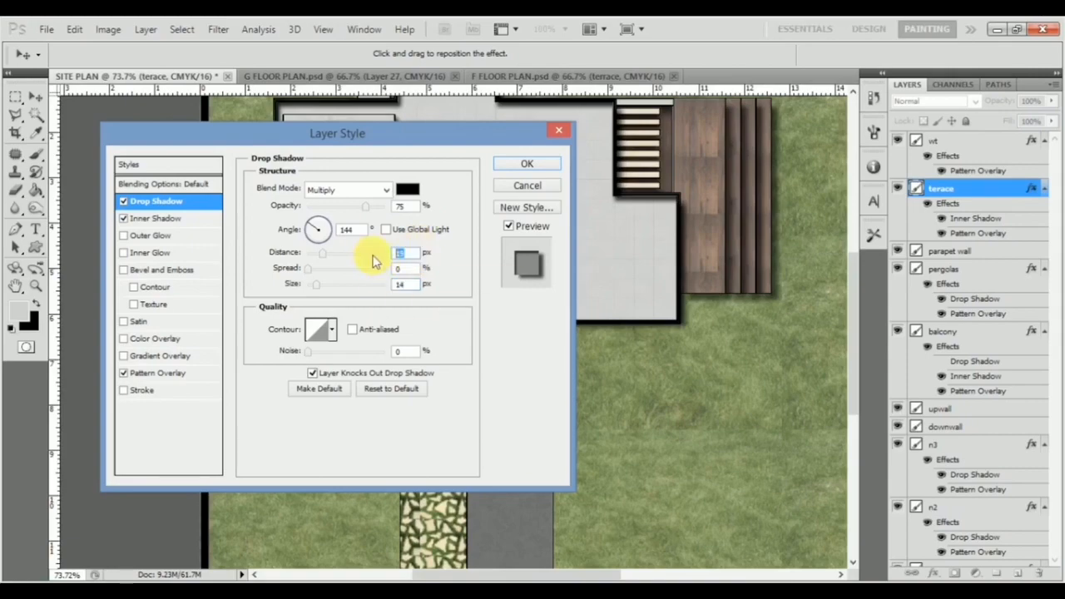
click(374, 256)
click(528, 165)
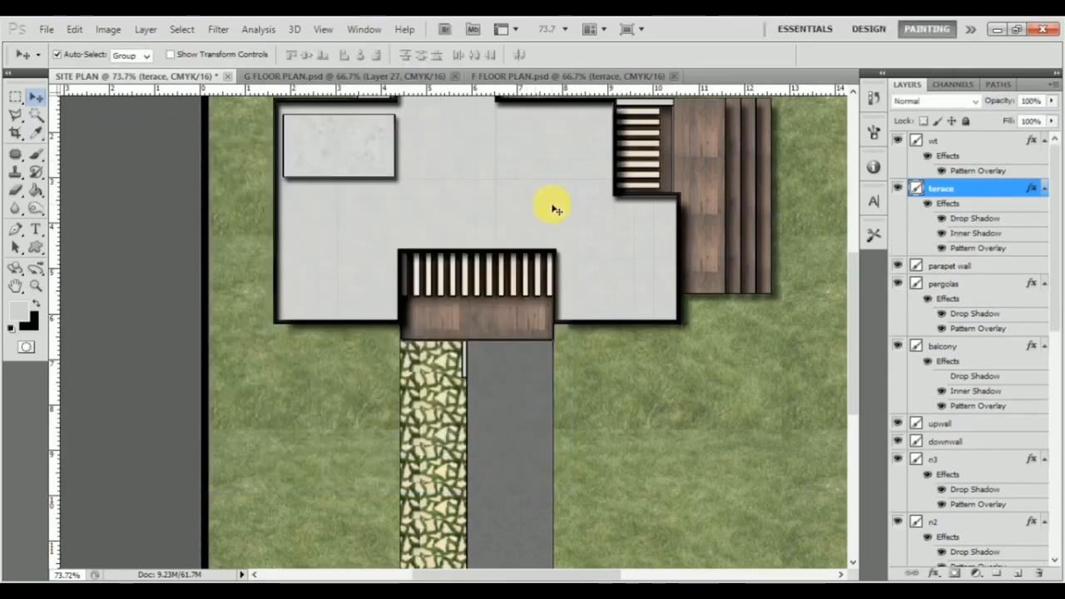
Step: Enable the balcony layer's Drop Shadow with a shorter distance and a size of 8 px
scroll(600, 335, down, 3)
scroll(404, 351, up, 3)
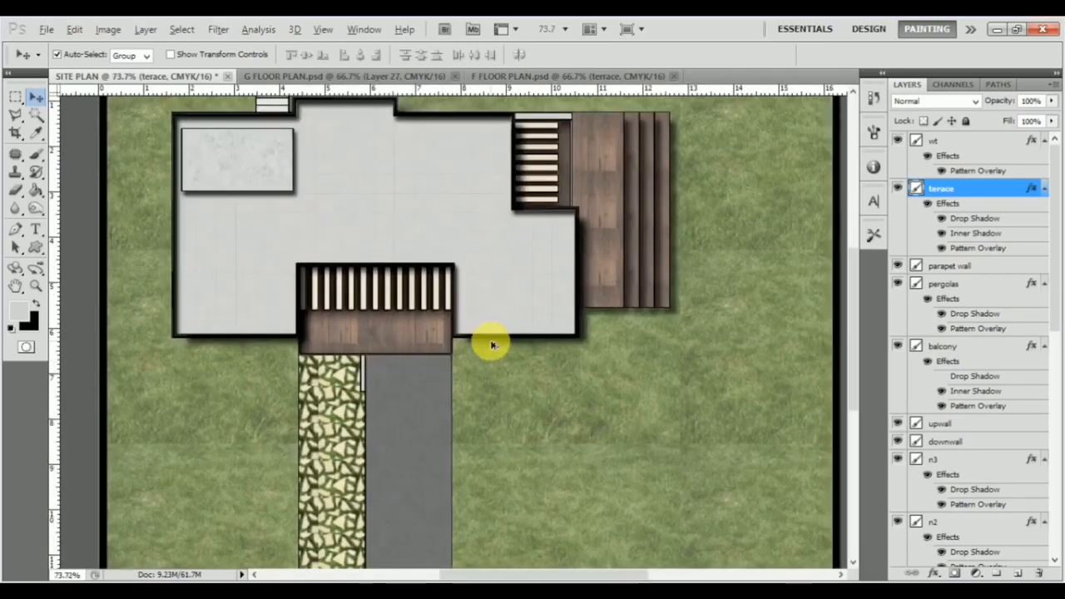
scroll(487, 344, up, 3)
scroll(537, 332, down, 3)
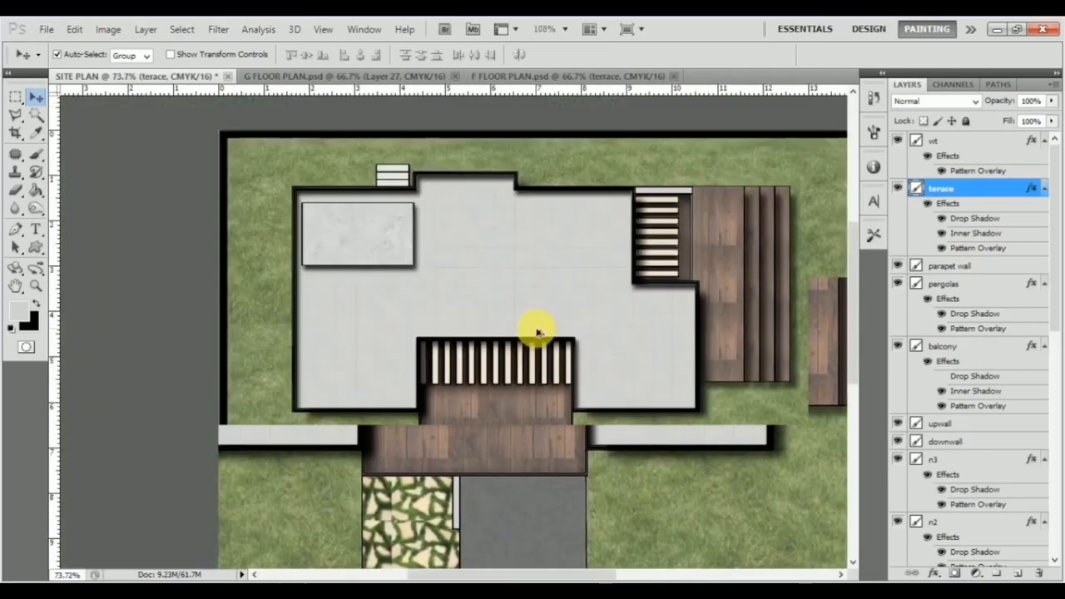
scroll(607, 339, down, 3)
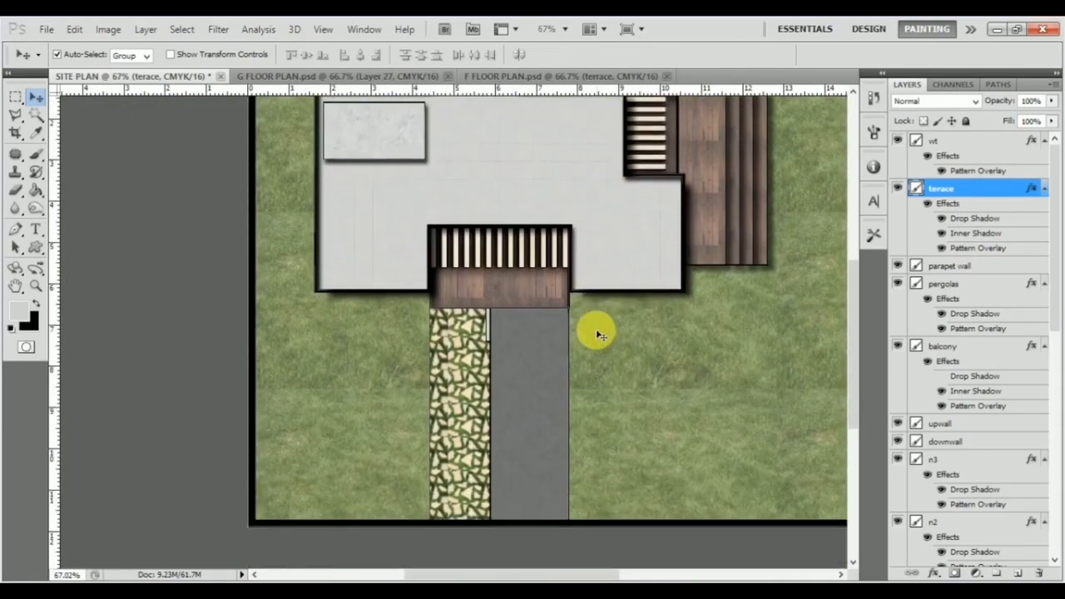
click(559, 310)
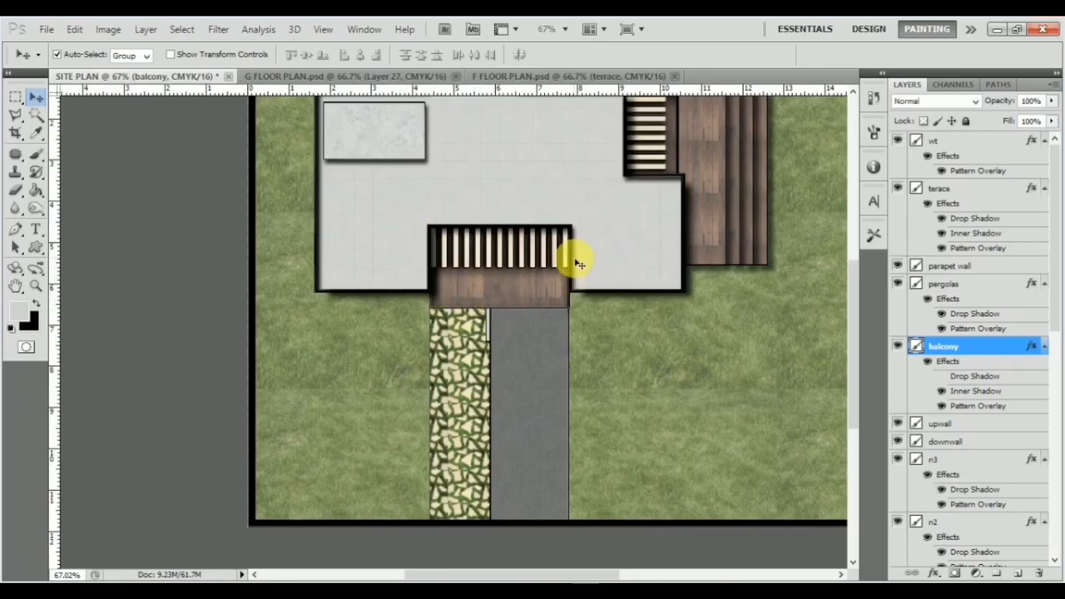
double_click(1001, 348)
drag(450, 145, 894, 159)
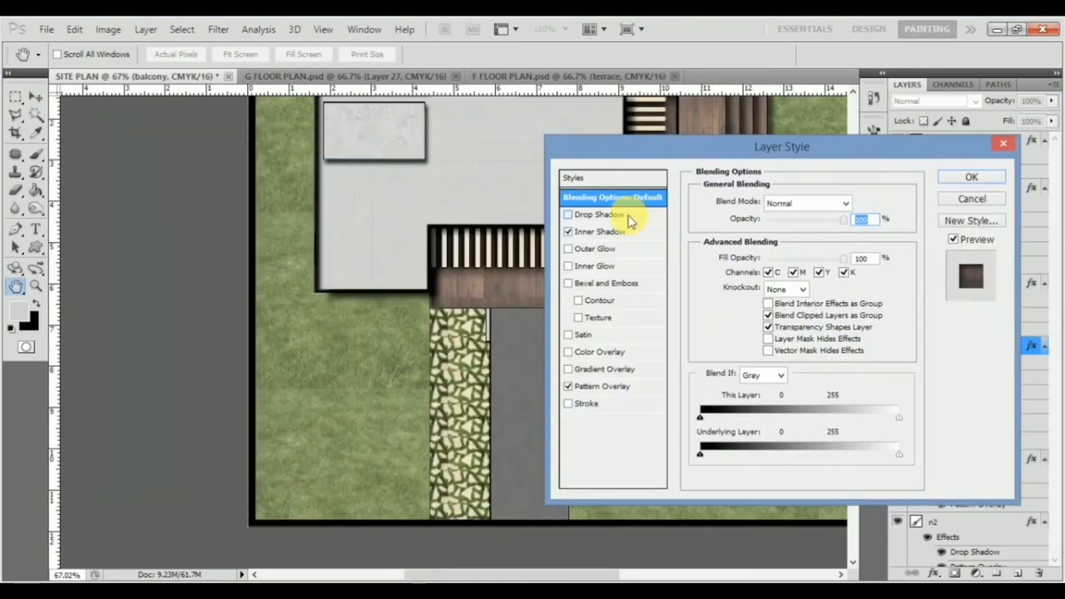
click(599, 215)
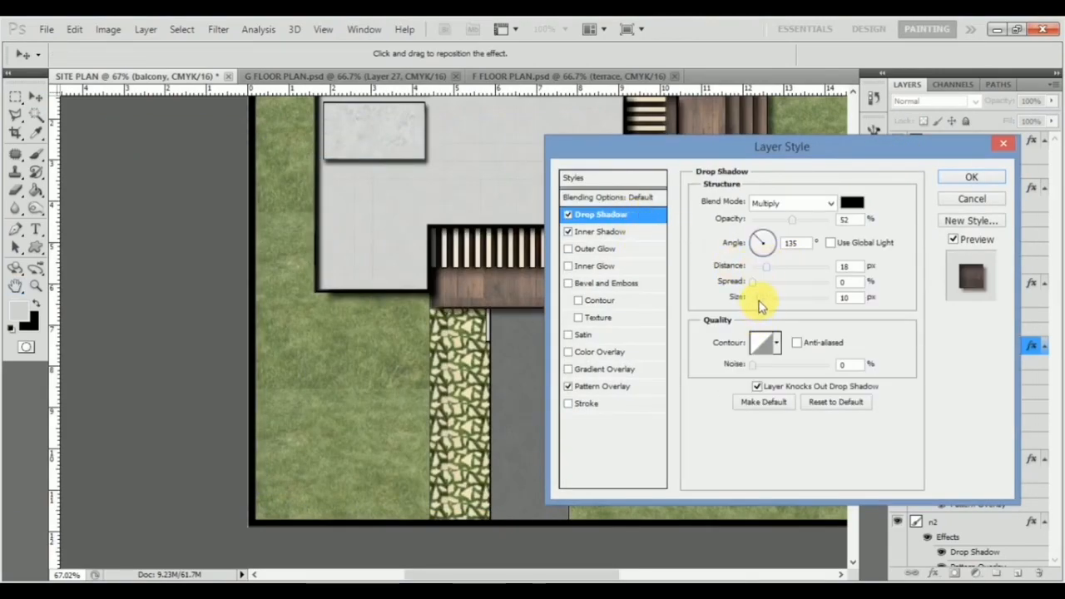
drag(765, 267, 766, 266)
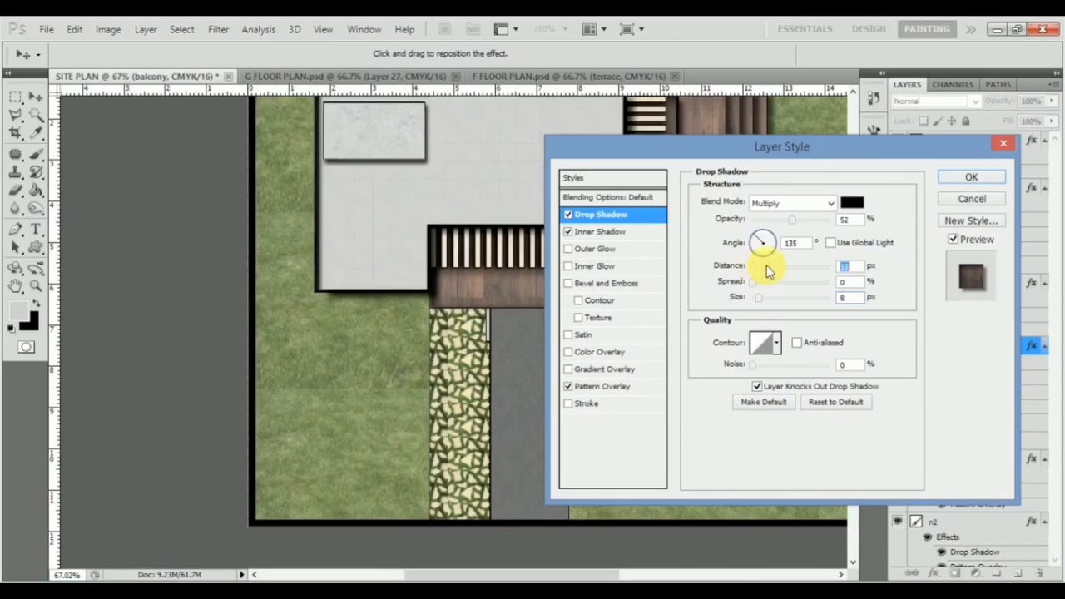
click(960, 183)
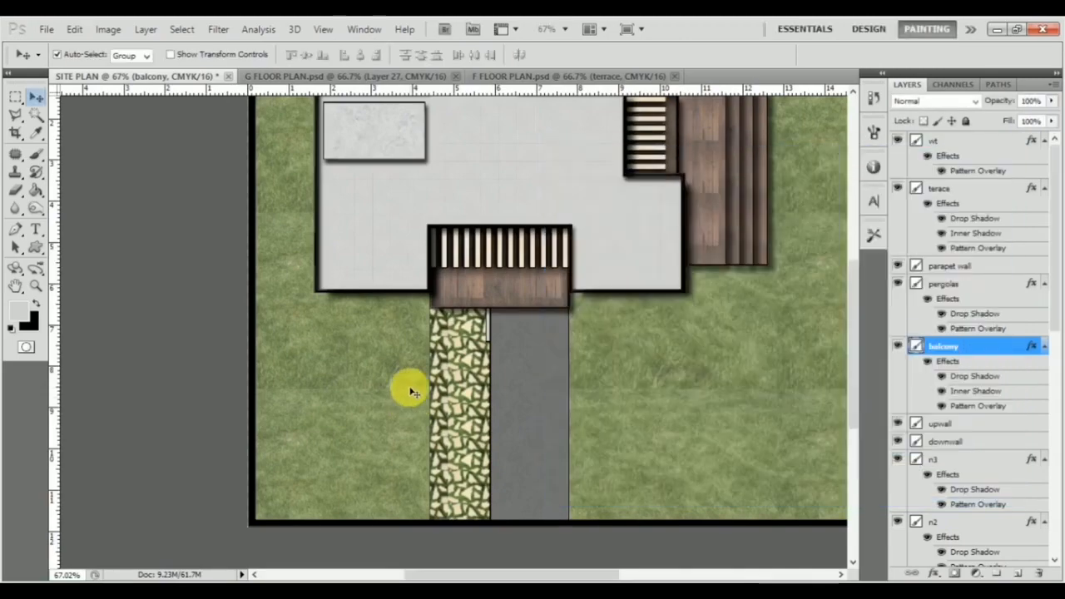
Step: Add an Inner Shadow to the walk way layer with a distance of 7 px
scroll(565, 310, down, 1)
scroll(414, 374, up, 2)
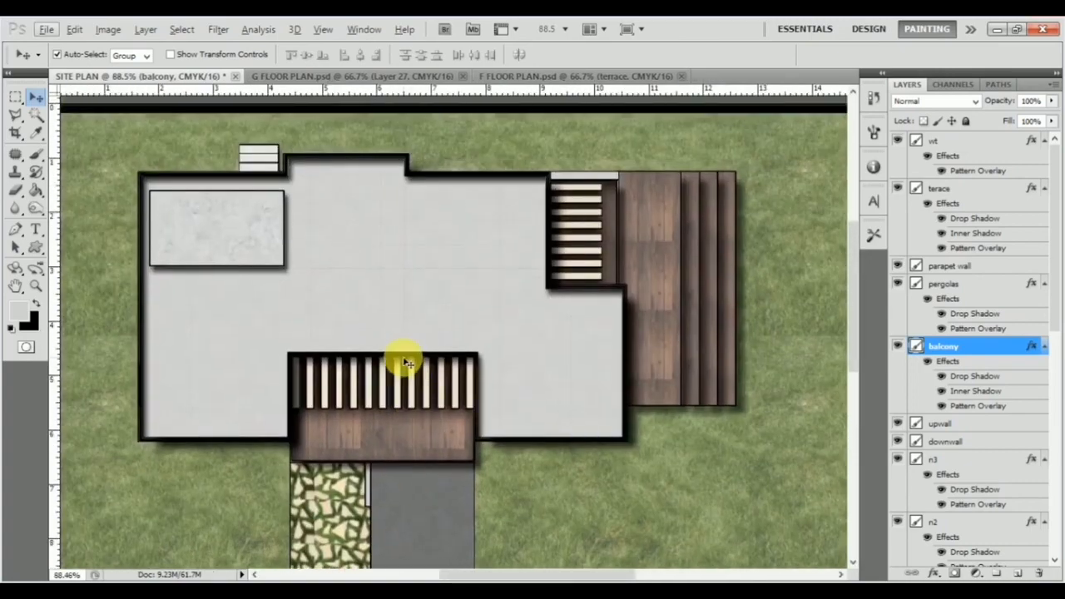
drag(405, 362, 367, 350)
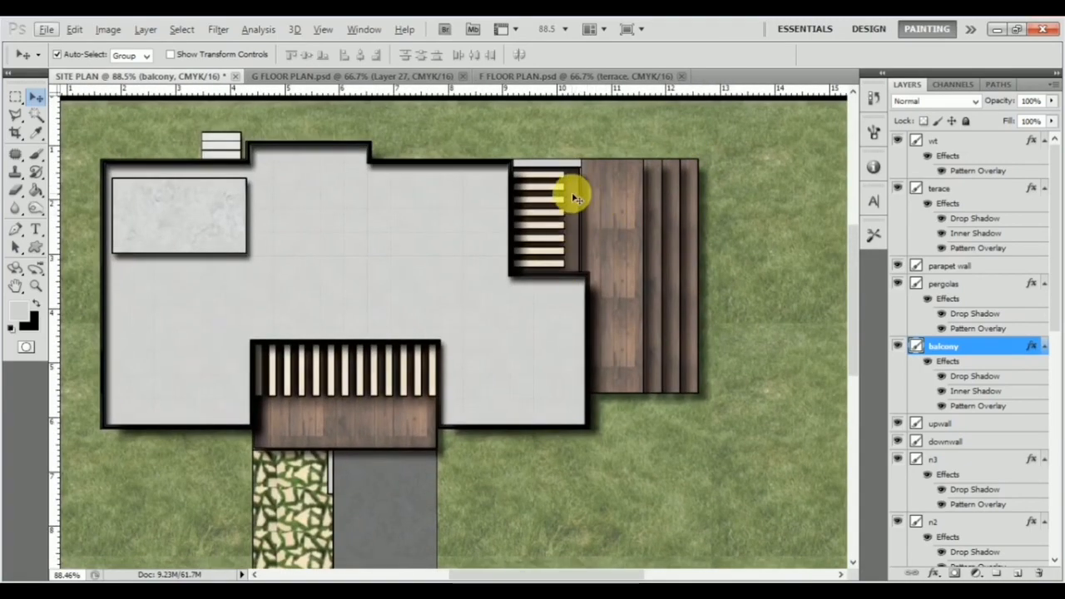
scroll(385, 440, down, 3)
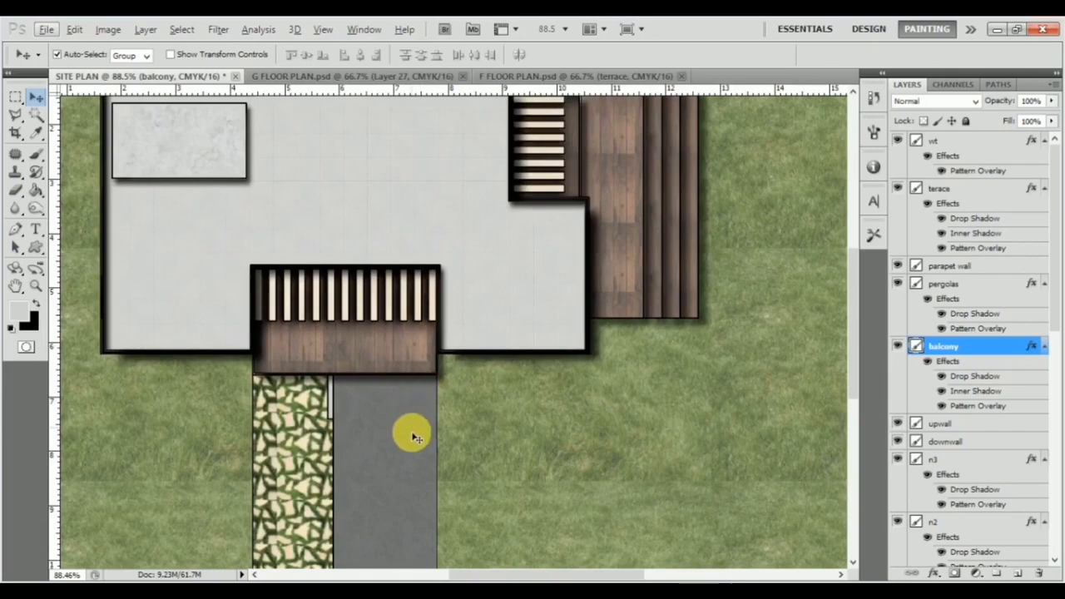
scroll(418, 418, down, 2)
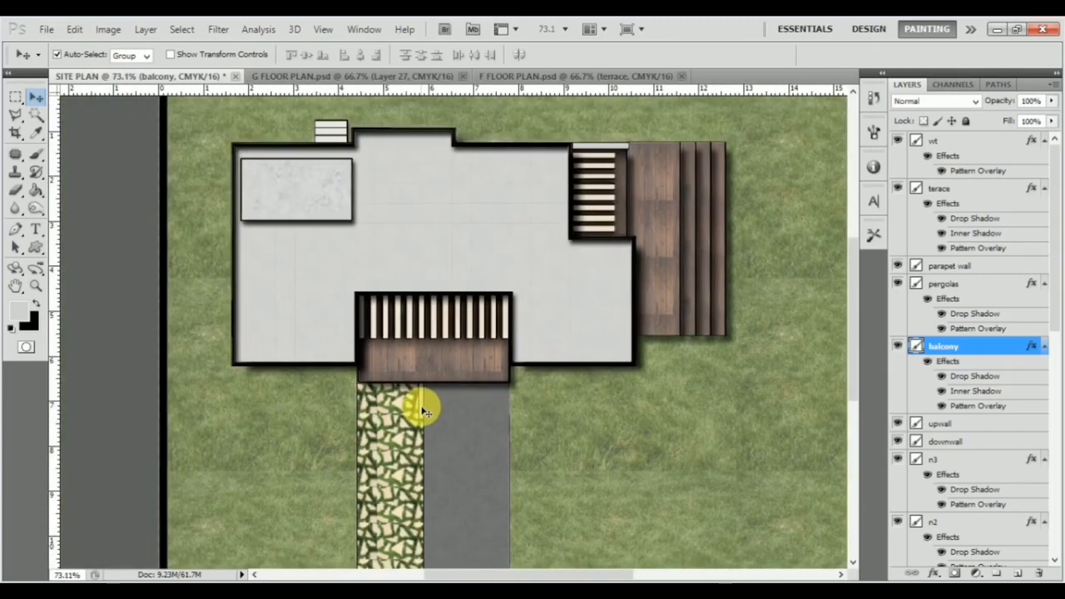
scroll(424, 411, down, 2)
click(369, 430)
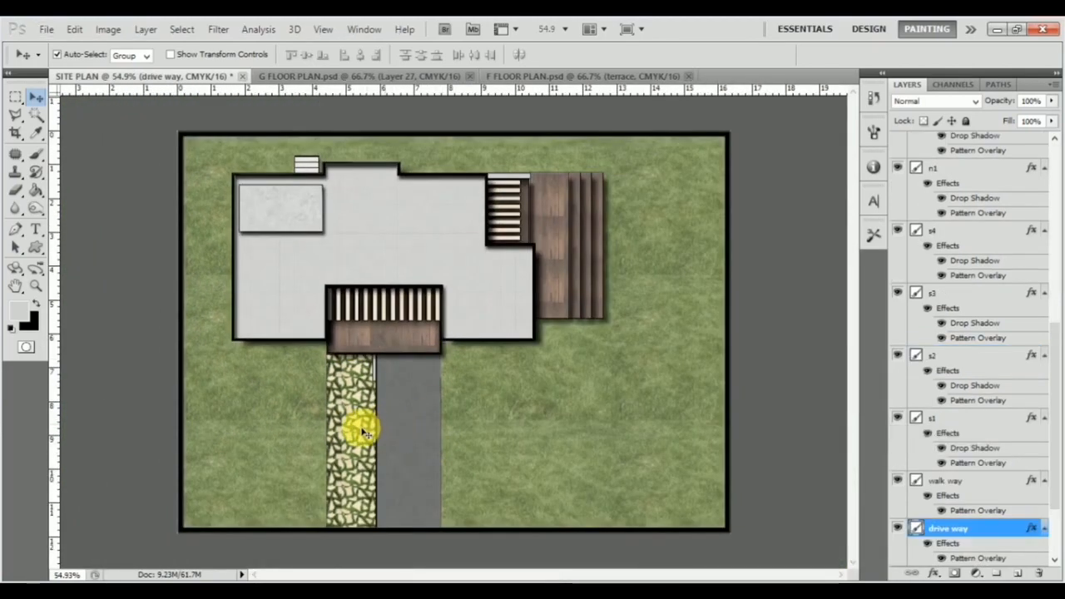
click(369, 430)
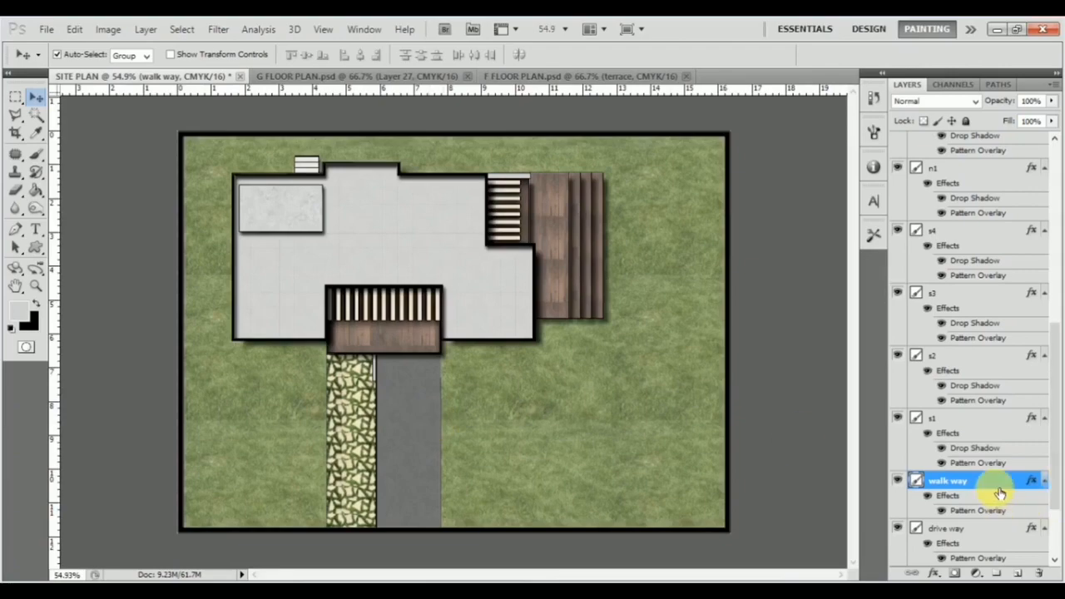
double_click(1008, 484)
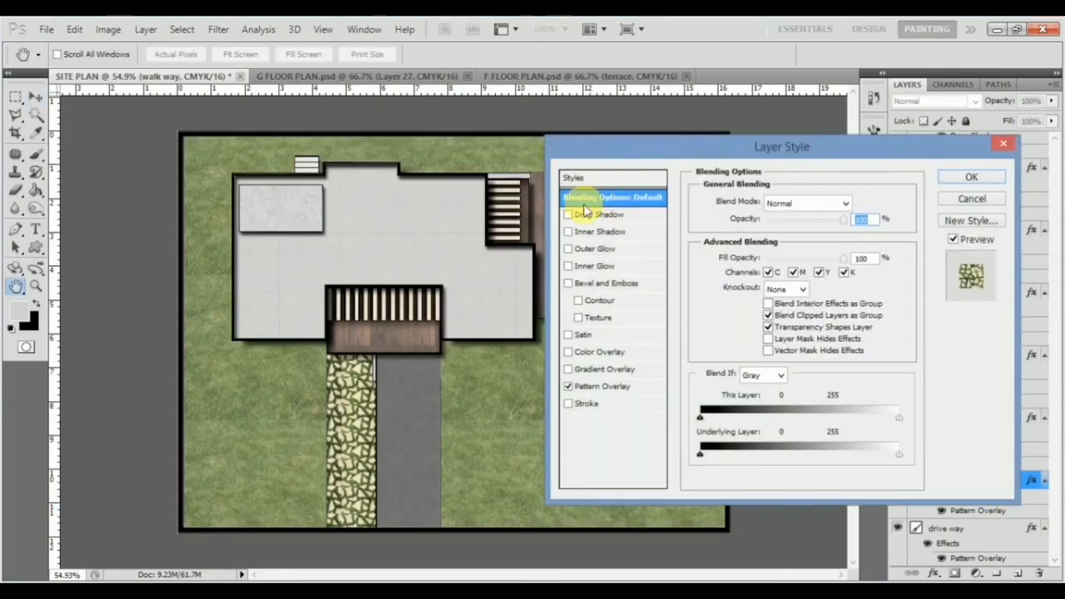
click(601, 232)
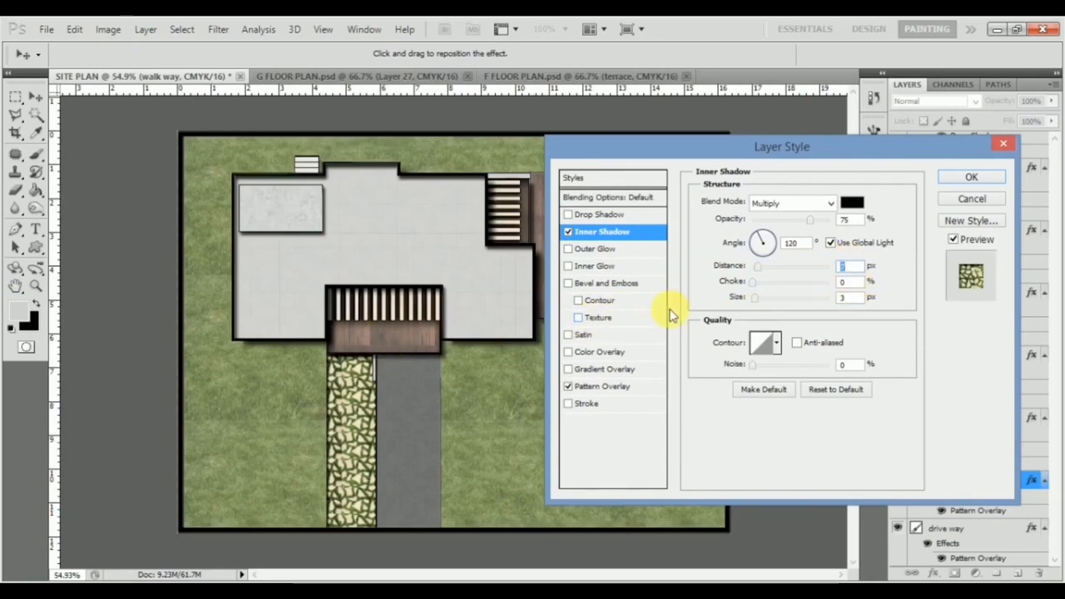
click(969, 178)
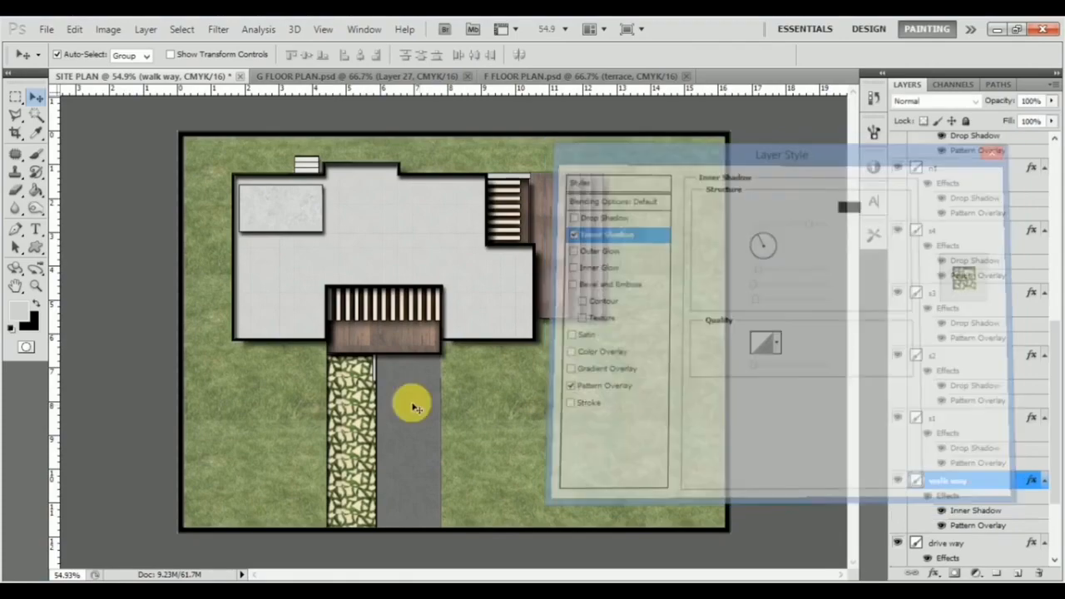
Step: Add an Inner Shadow to the drive way layer with global light off, angle 24°, distance 8 px and size 6 px
click(409, 400)
double_click(987, 529)
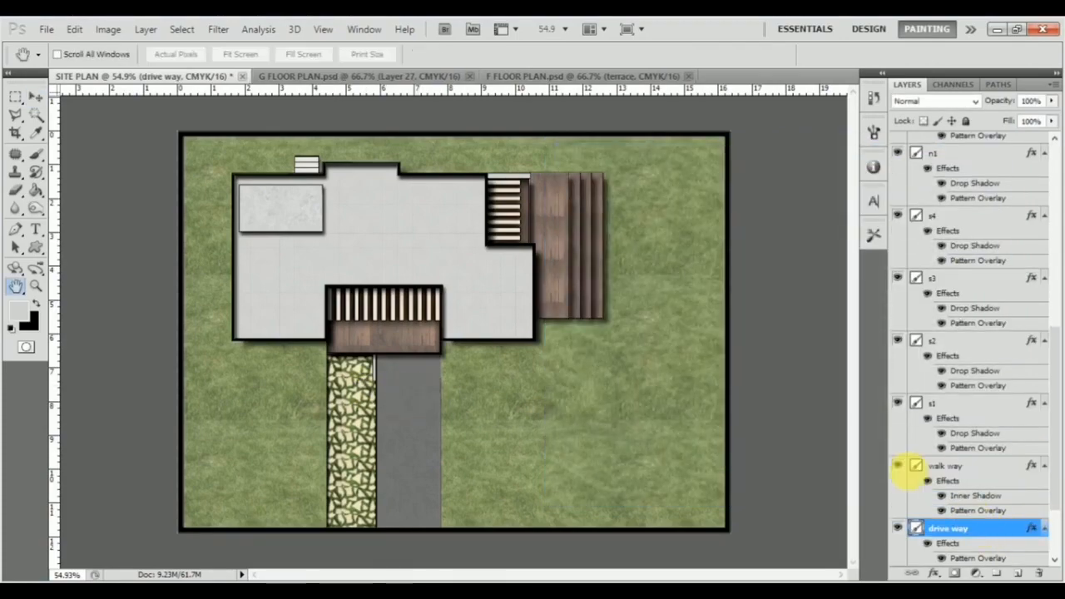
click(630, 235)
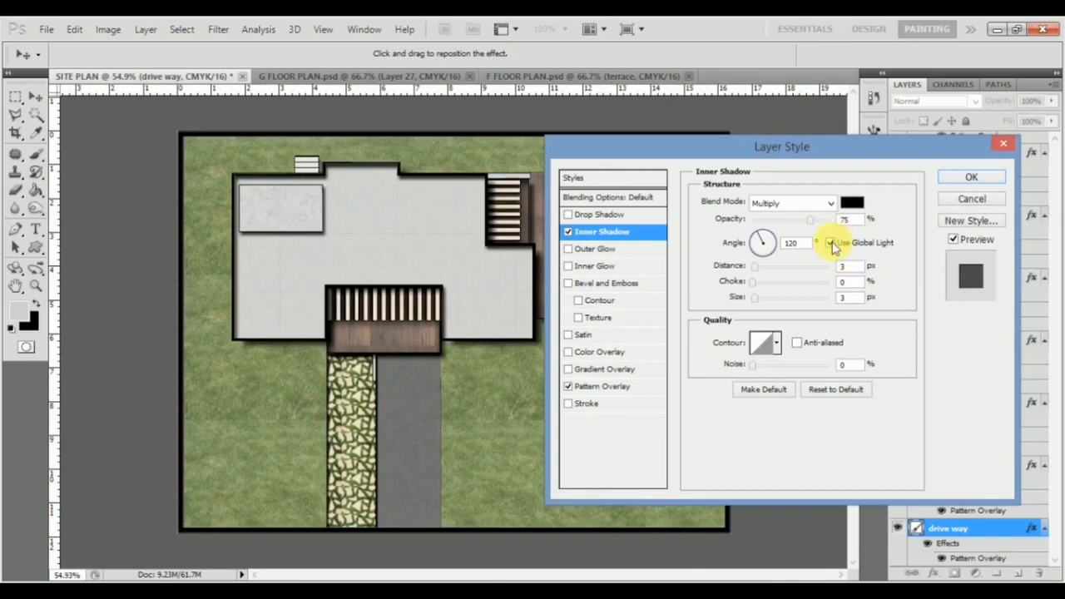
click(774, 252)
drag(769, 243, 770, 247)
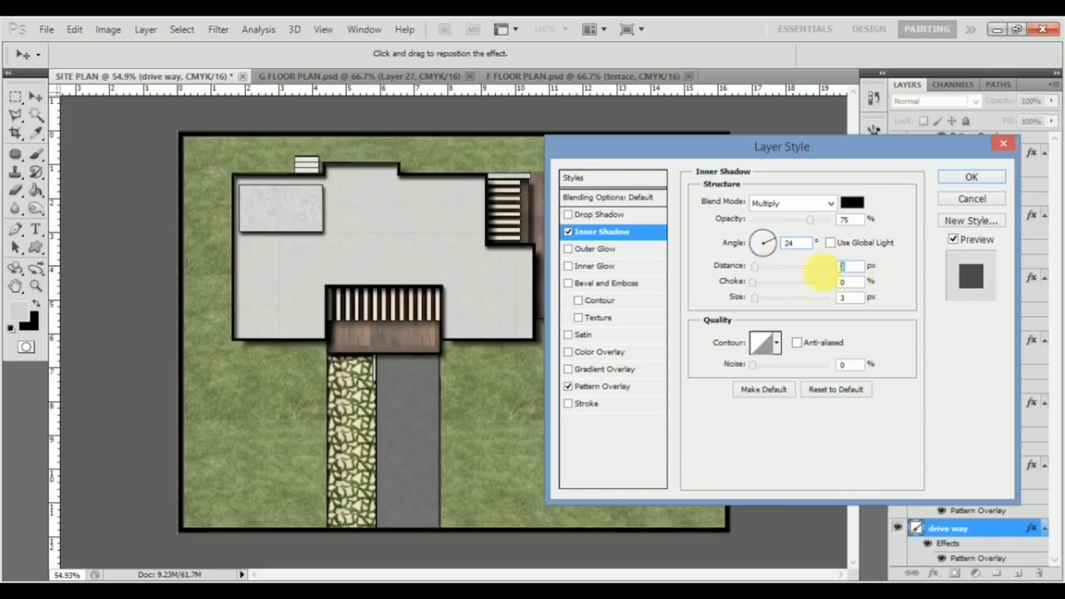
key(Down)
key(Down)
key(Down)
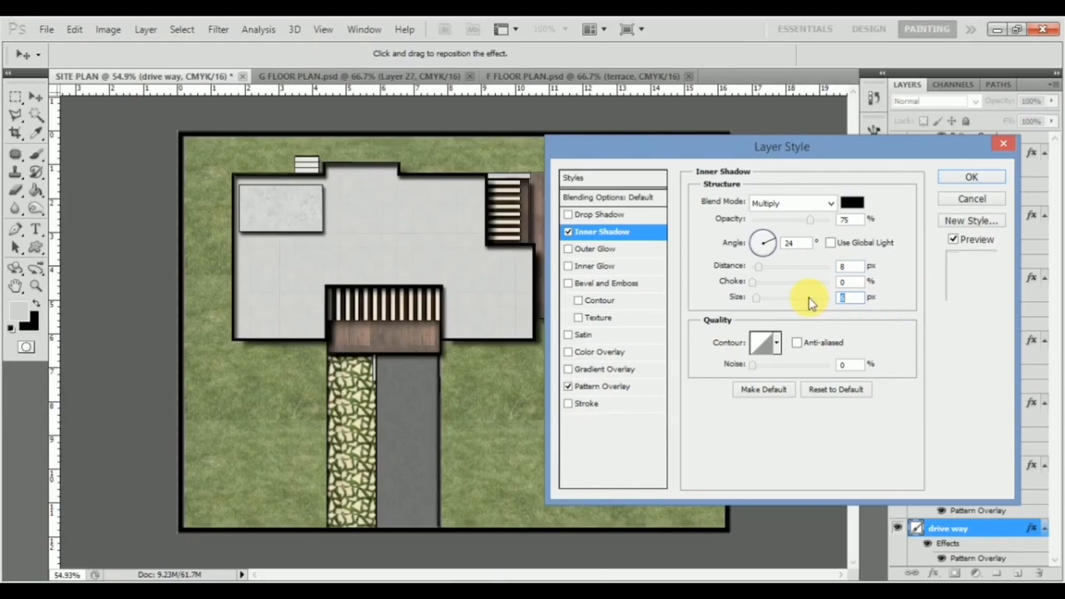
click(972, 176)
Step: Add an Inner Shadow to the grass layer and increase its distance so the boundary wall casts a wider shadow
scroll(506, 420, down, 2)
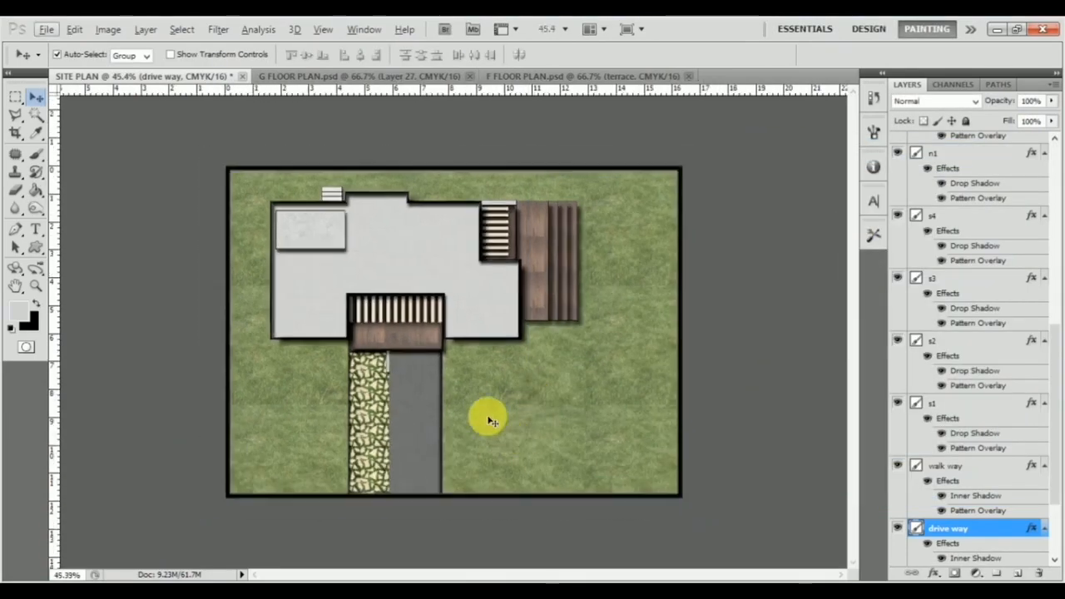
scroll(463, 374, up, 2)
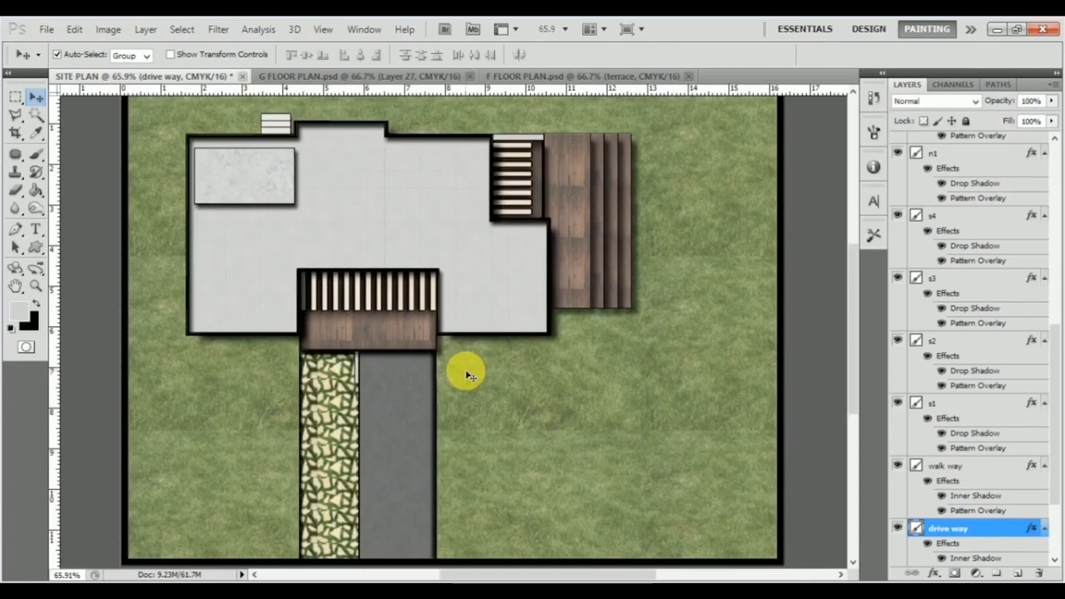
scroll(461, 370, down, 1)
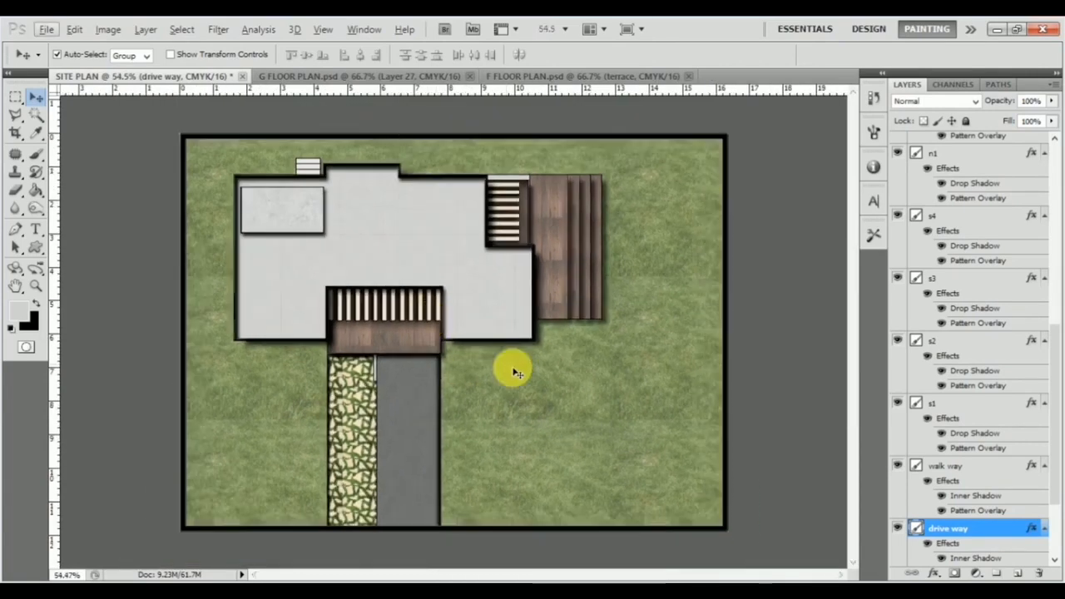
click(689, 388)
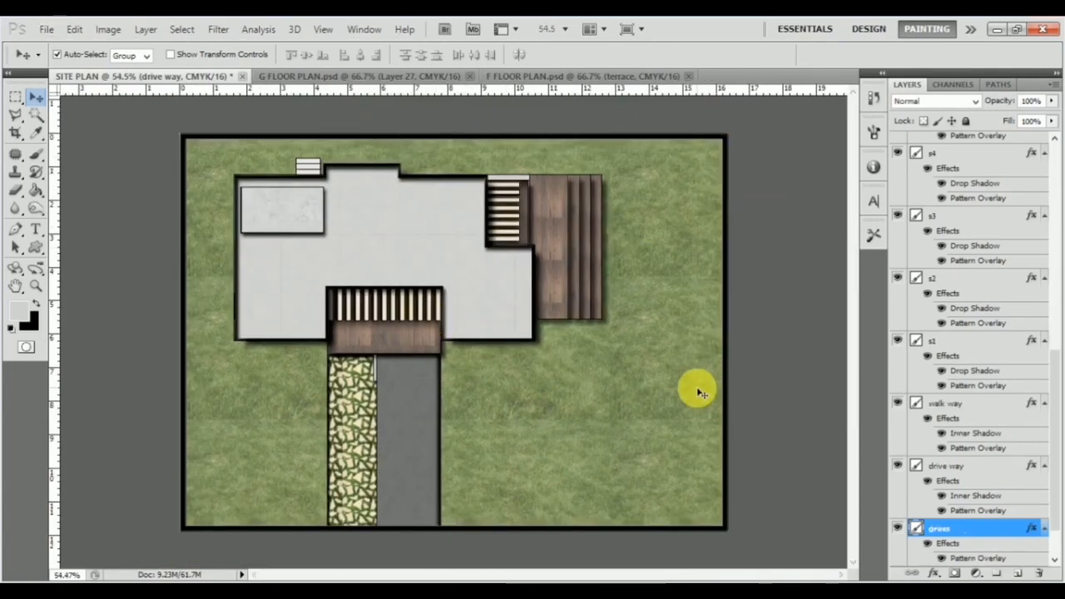
key(h)
double_click(982, 528)
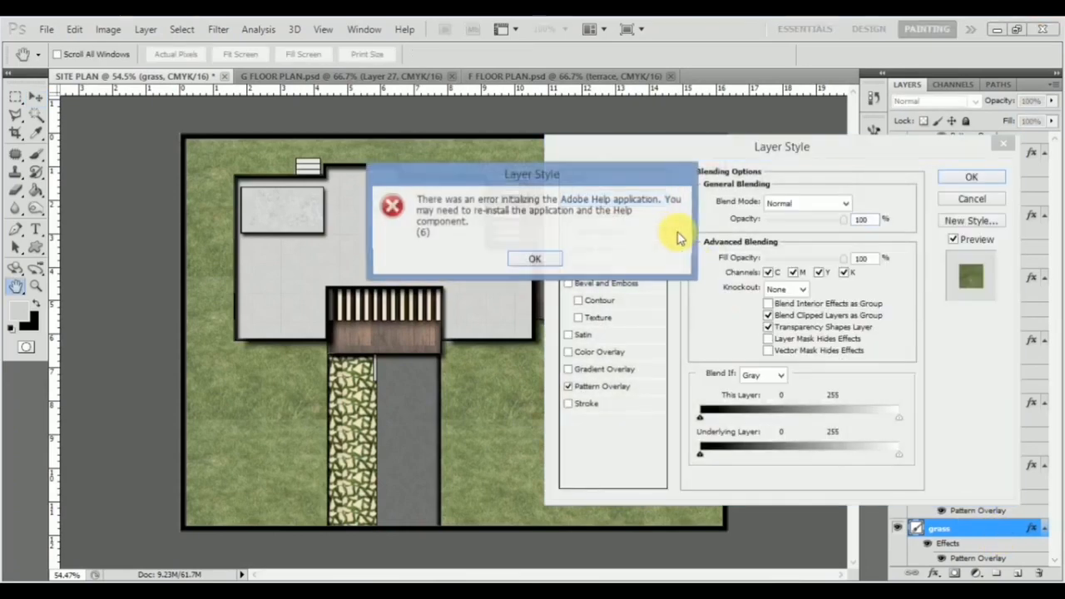
click(639, 234)
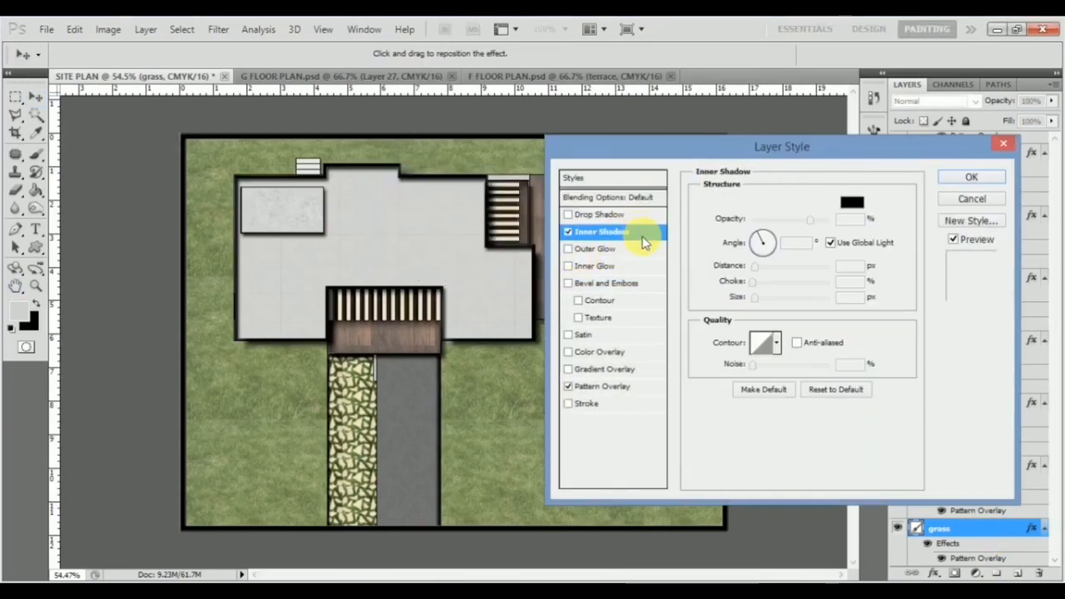
drag(848, 268, 787, 270)
key(Up)
key(Up)
key(Up)
key(Up)
key(Up)
key(Up)
key(Up)
key(Up)
key(Up)
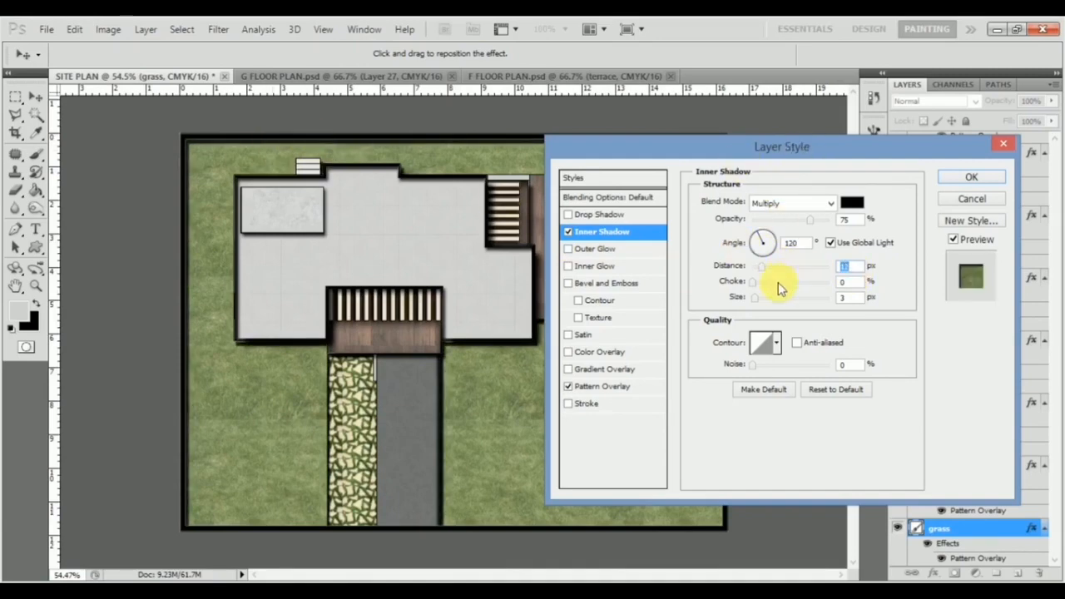
Step: Soften the grass layer's Inner Shadow with a larger size and a lower opacity
drag(755, 297, 761, 296)
drag(808, 219, 794, 218)
click(969, 177)
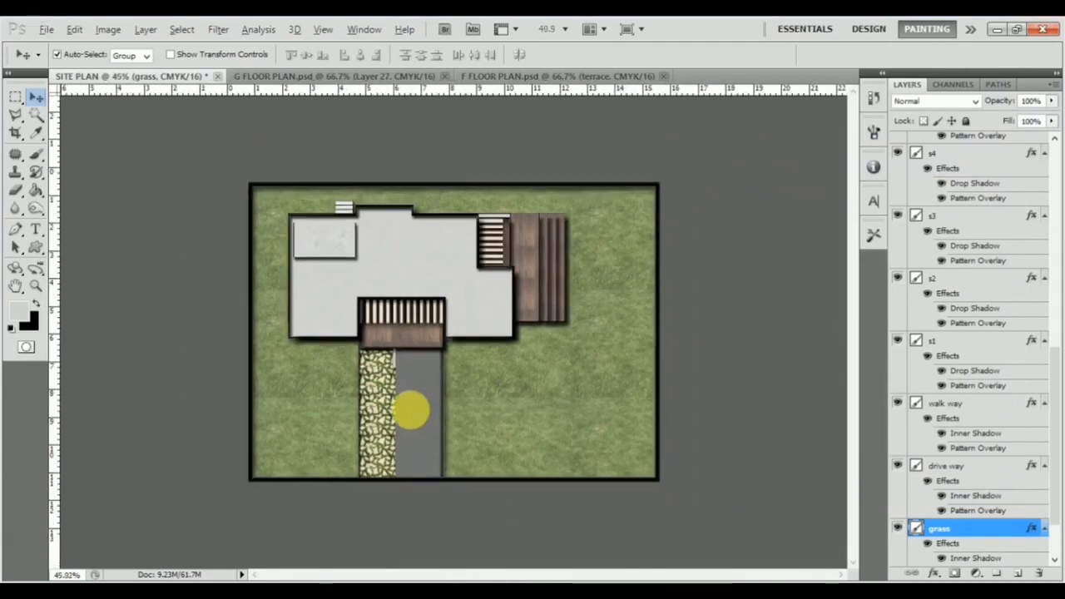
scroll(411, 411, up, 1)
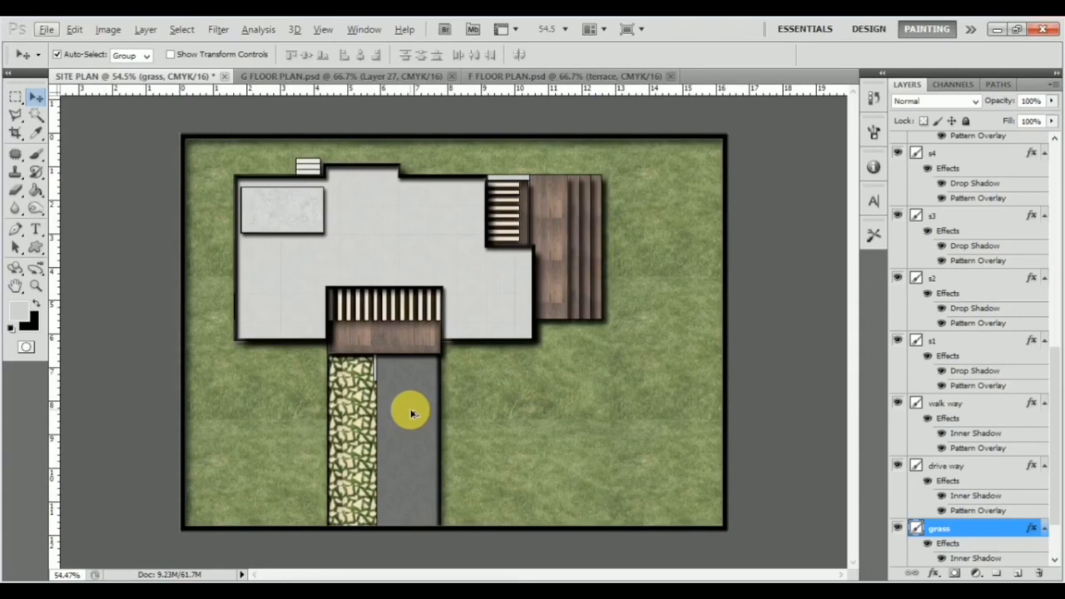